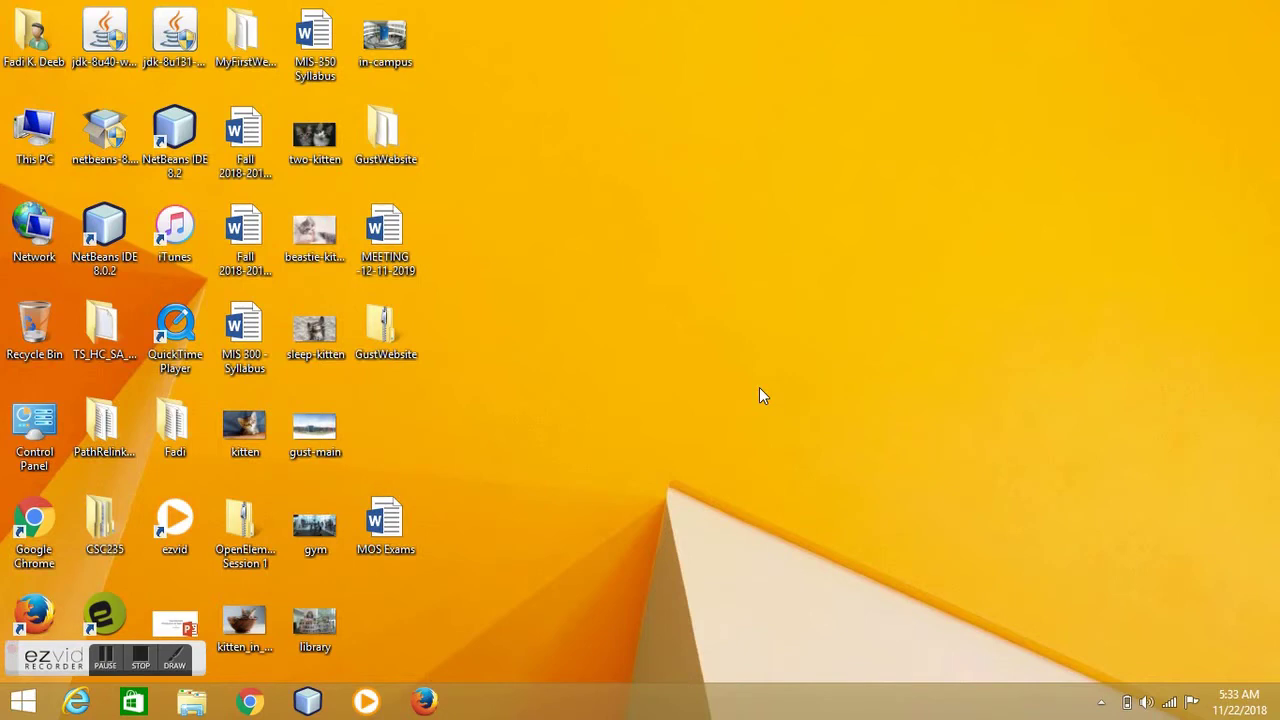
Launch openElement and create a blank project named ImageGallery without a template
double_click(109, 622)
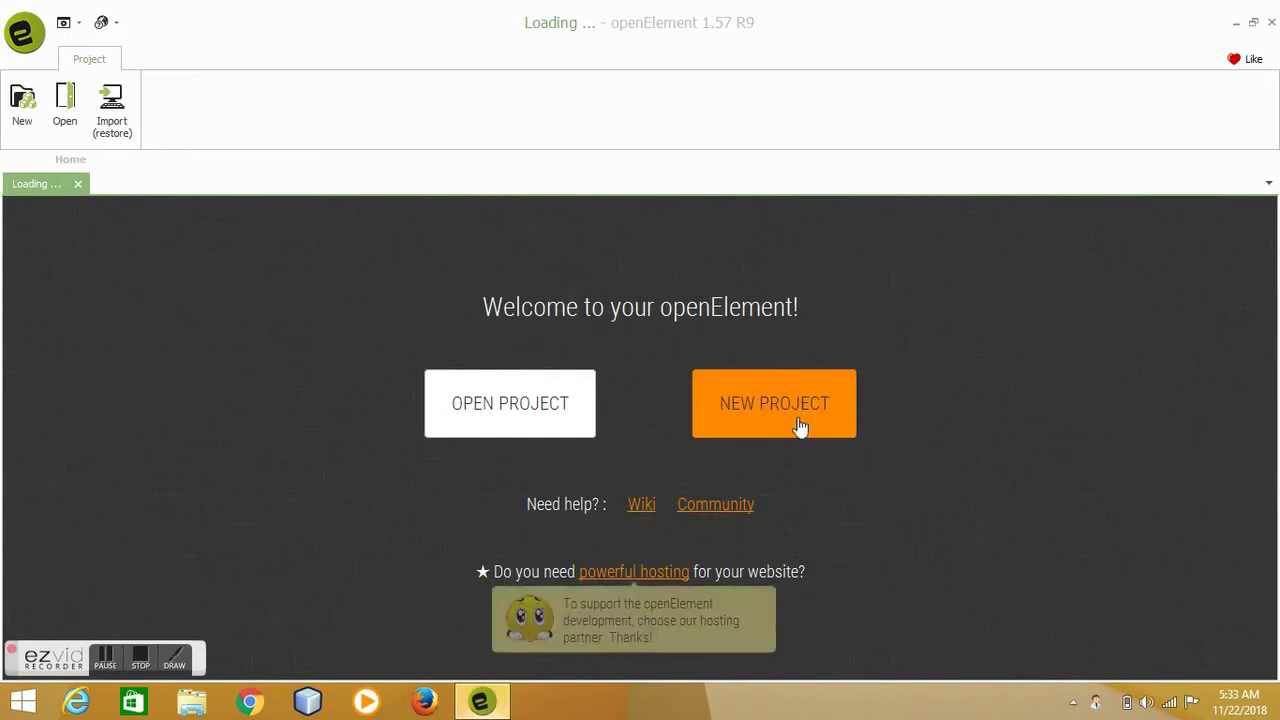
left_click(797, 421)
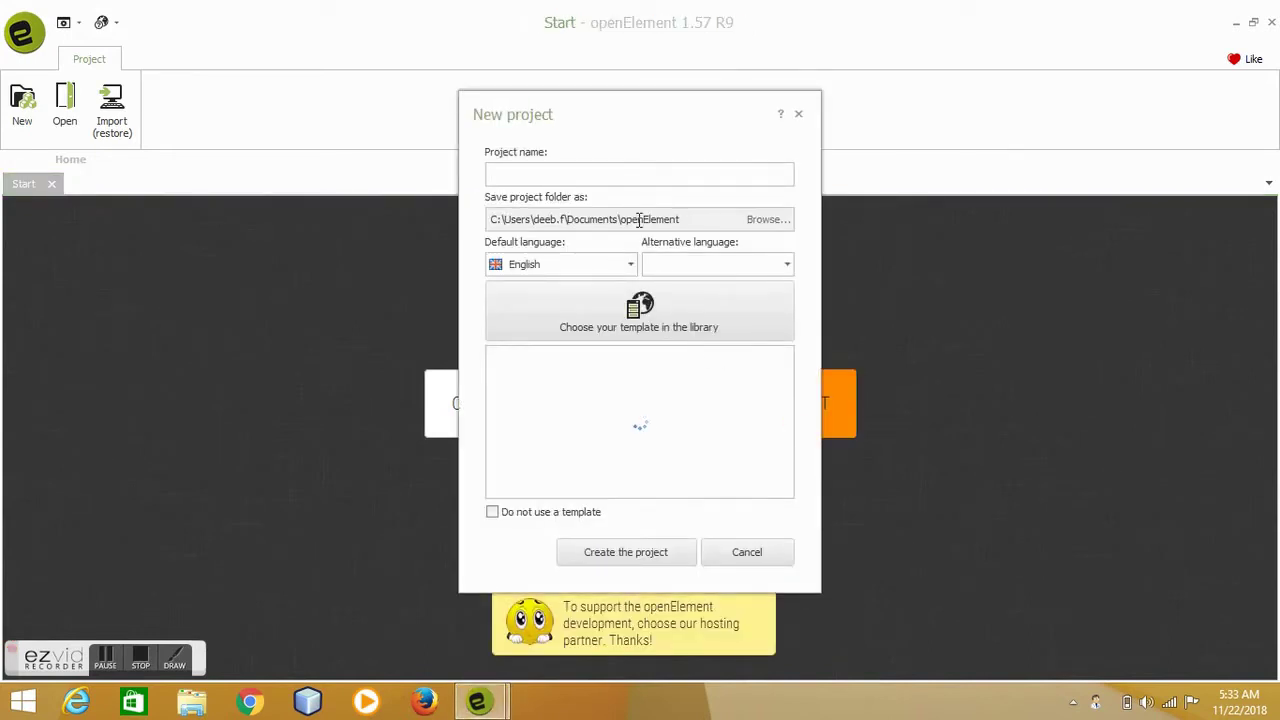
type("ImageGallery")
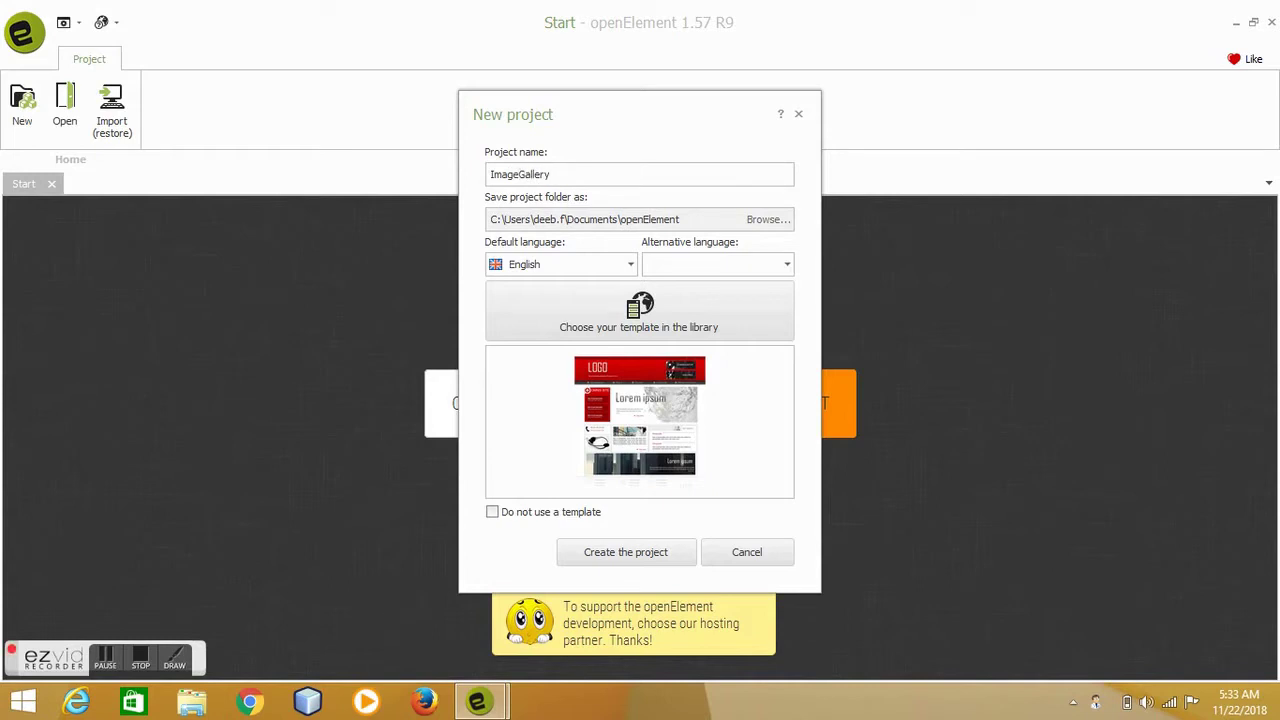
left_click(492, 513)
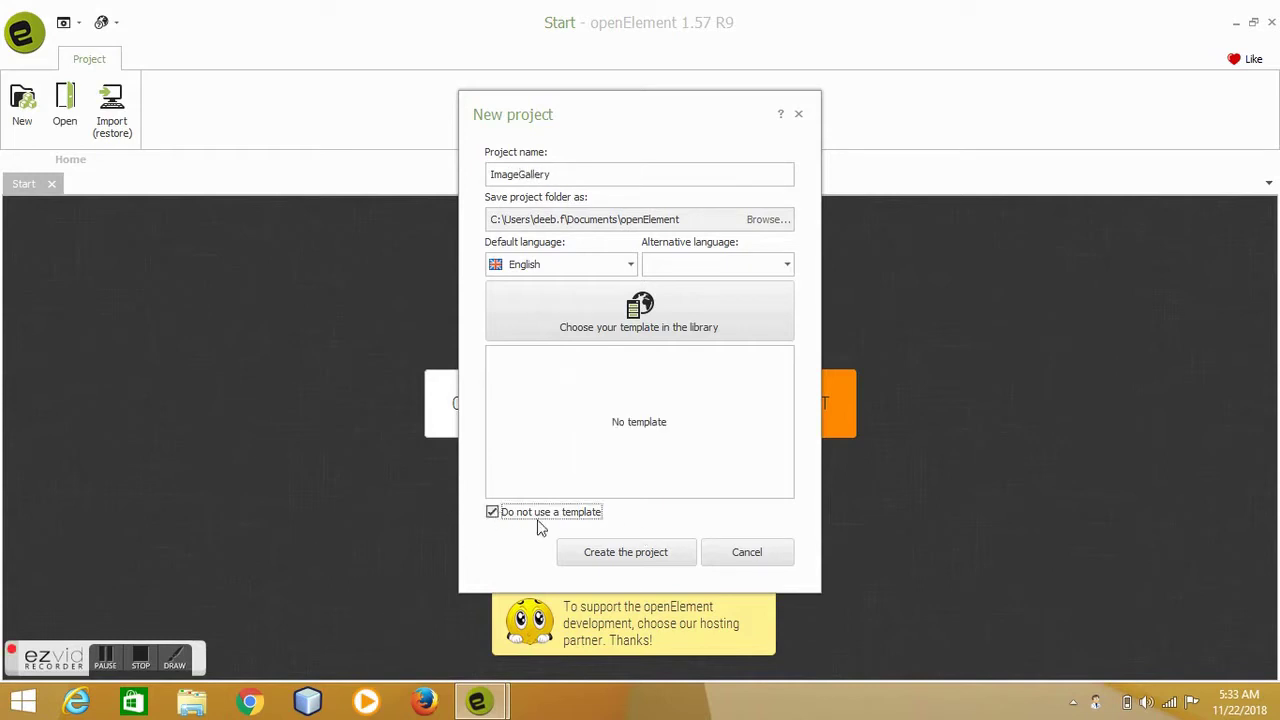
left_click(653, 566)
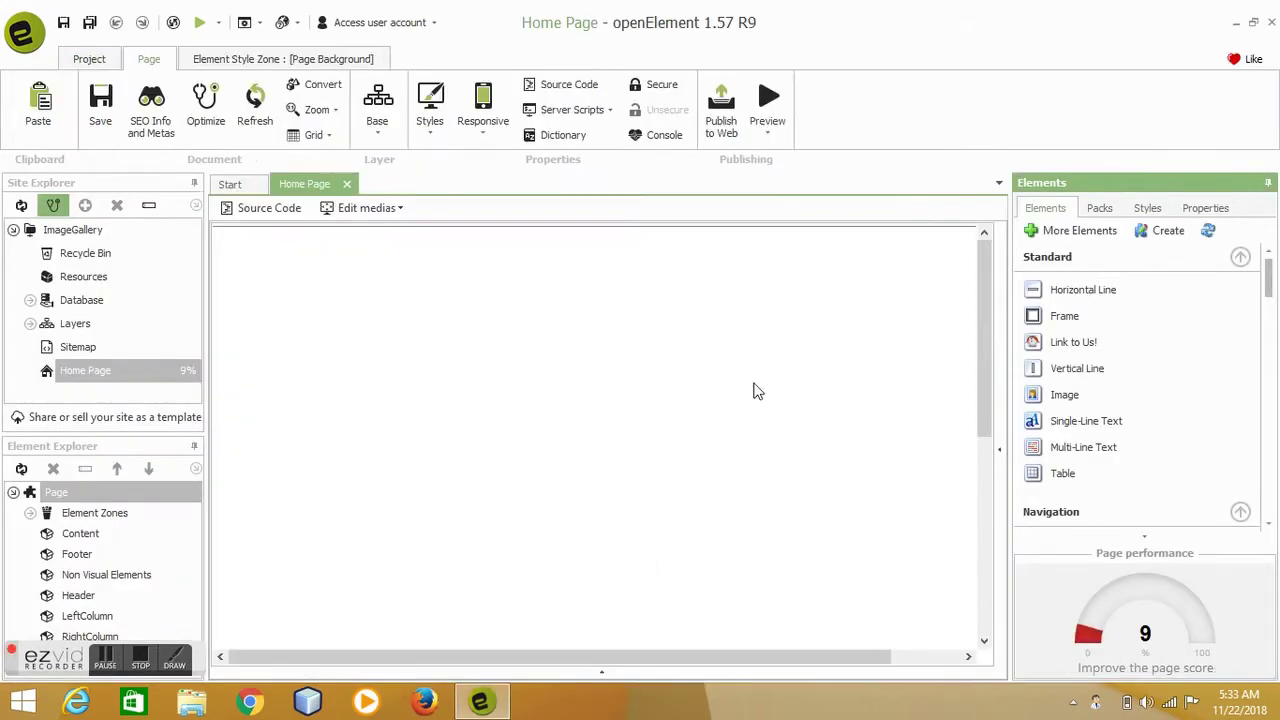
Drag an Image Gallery element from the Media section onto the Home Page
left_click_drag(1272, 278, 1276, 384)
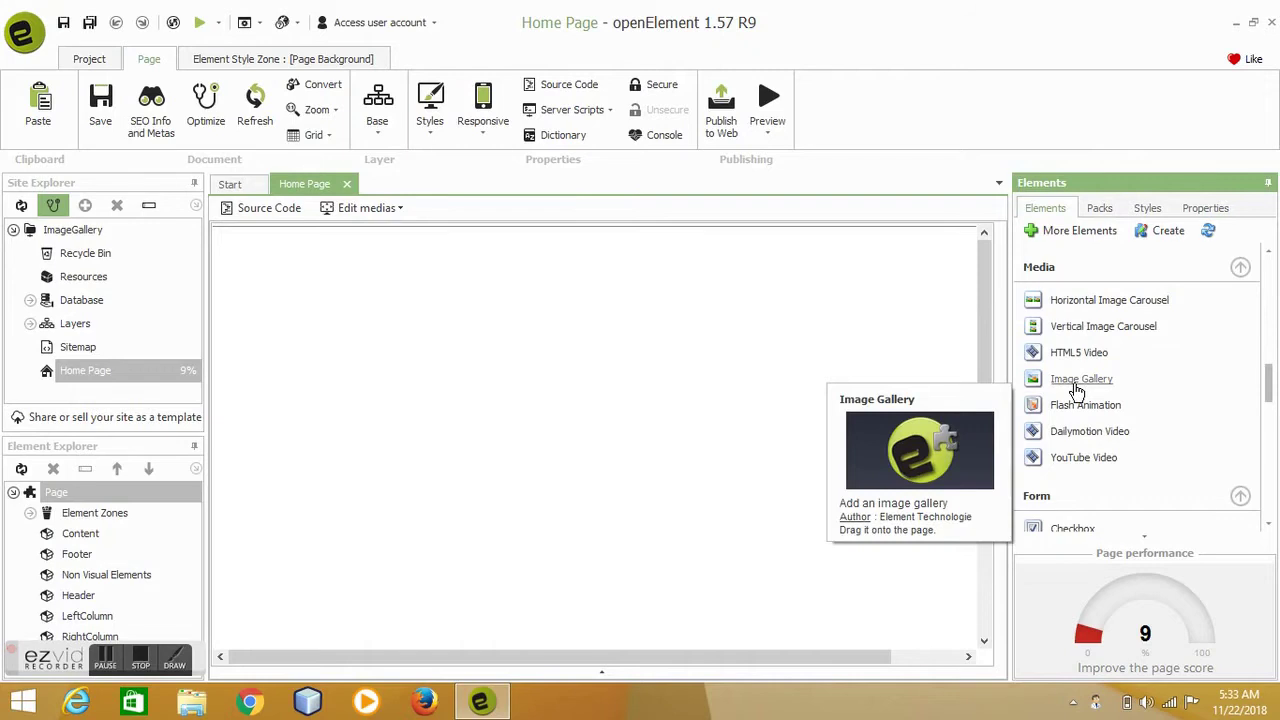
left_click_drag(1077, 390, 614, 397)
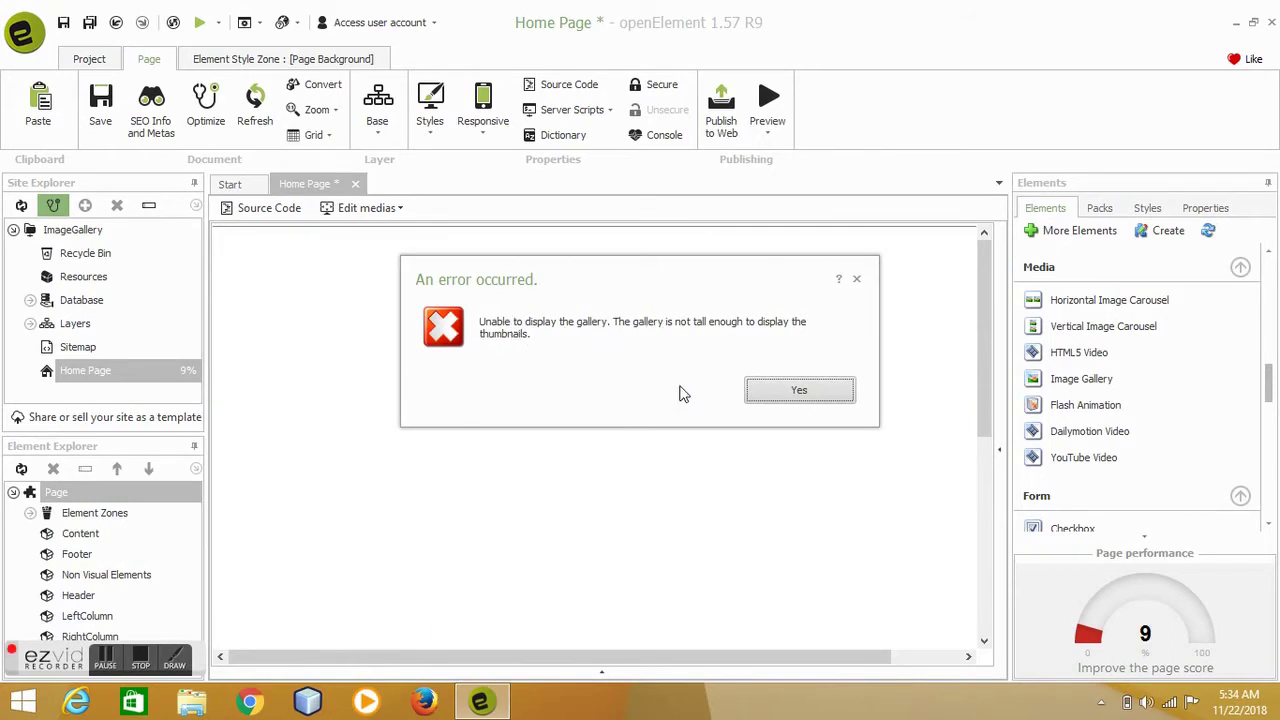
Dismiss the height error and select beastie-kitten, gust-main, gym and in-campus photos to add
left_click(797, 399)
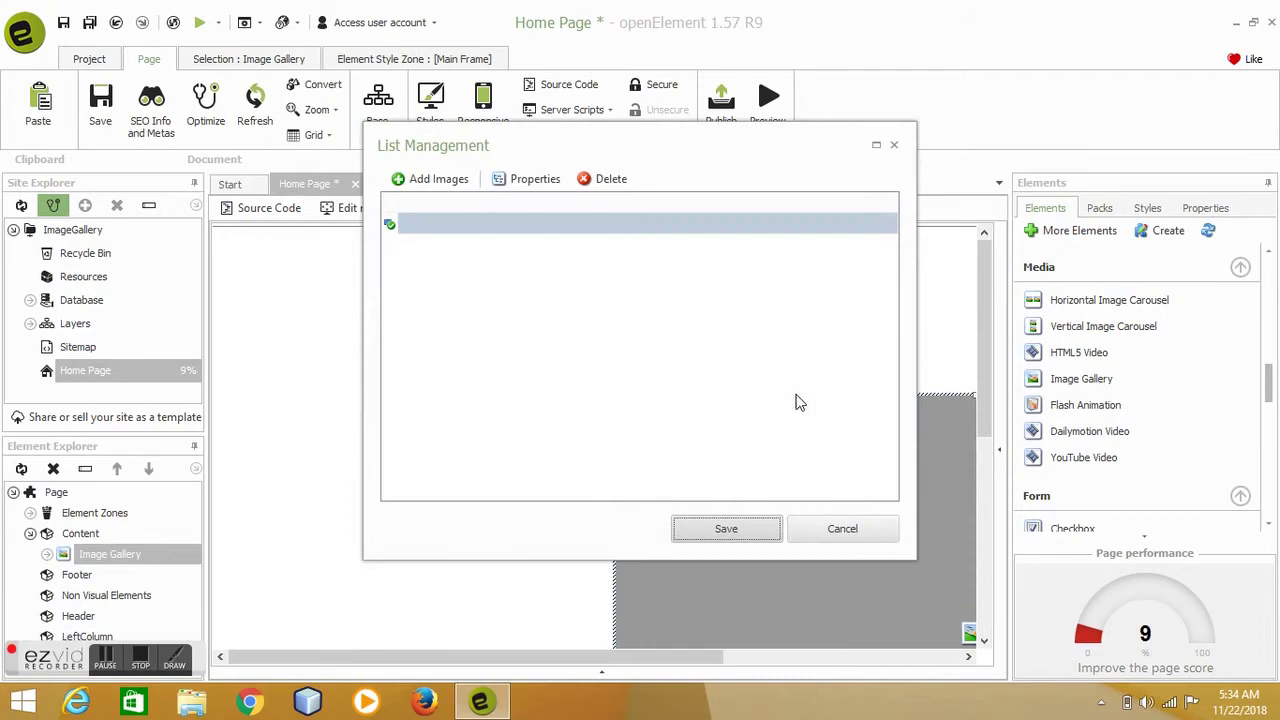
left_click(447, 182)
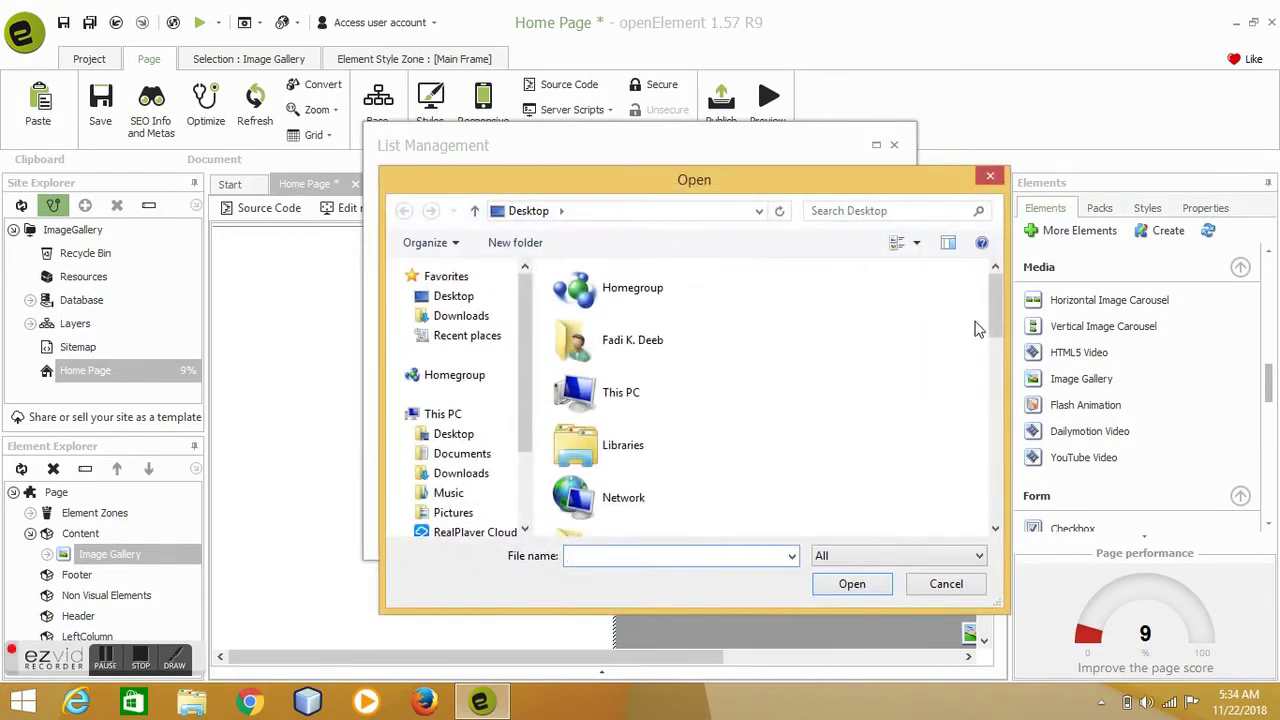
left_click_drag(1000, 309, 1036, 438)
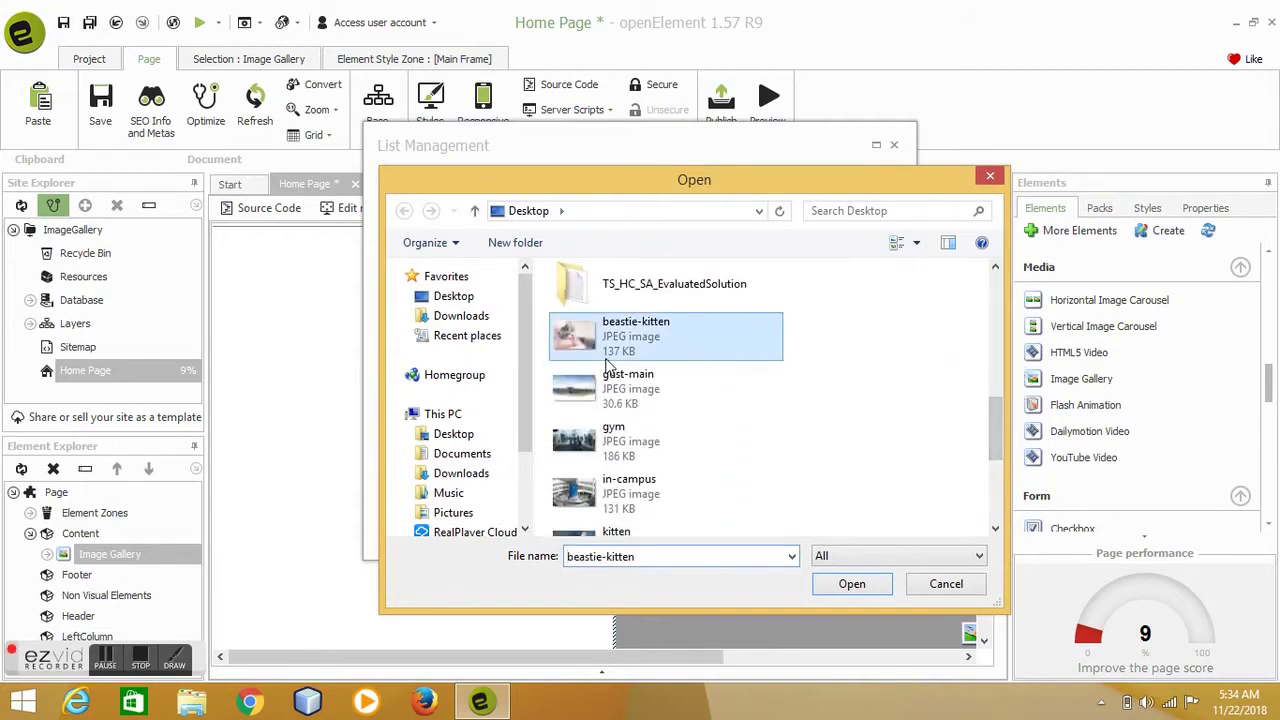
left_click(605, 358)
left_click(610, 385, "ctrl")
left_click(608, 435, "ctrl")
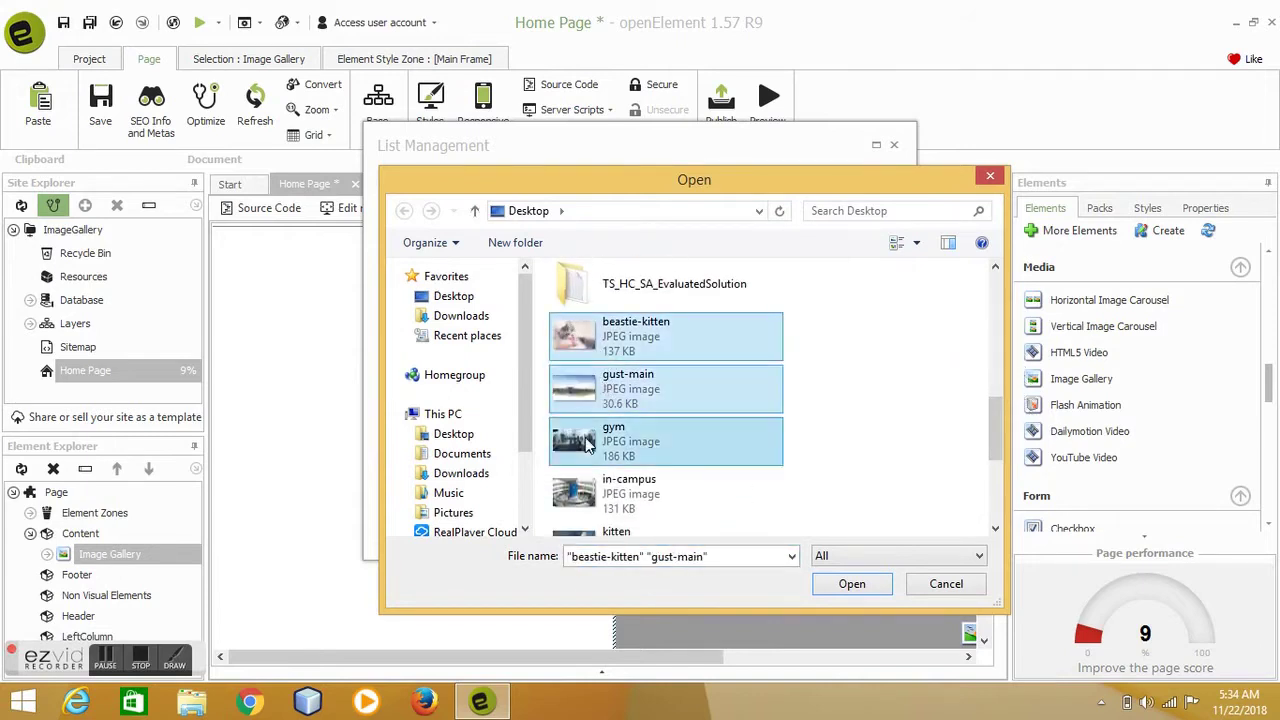
left_click(592, 500, "ctrl")
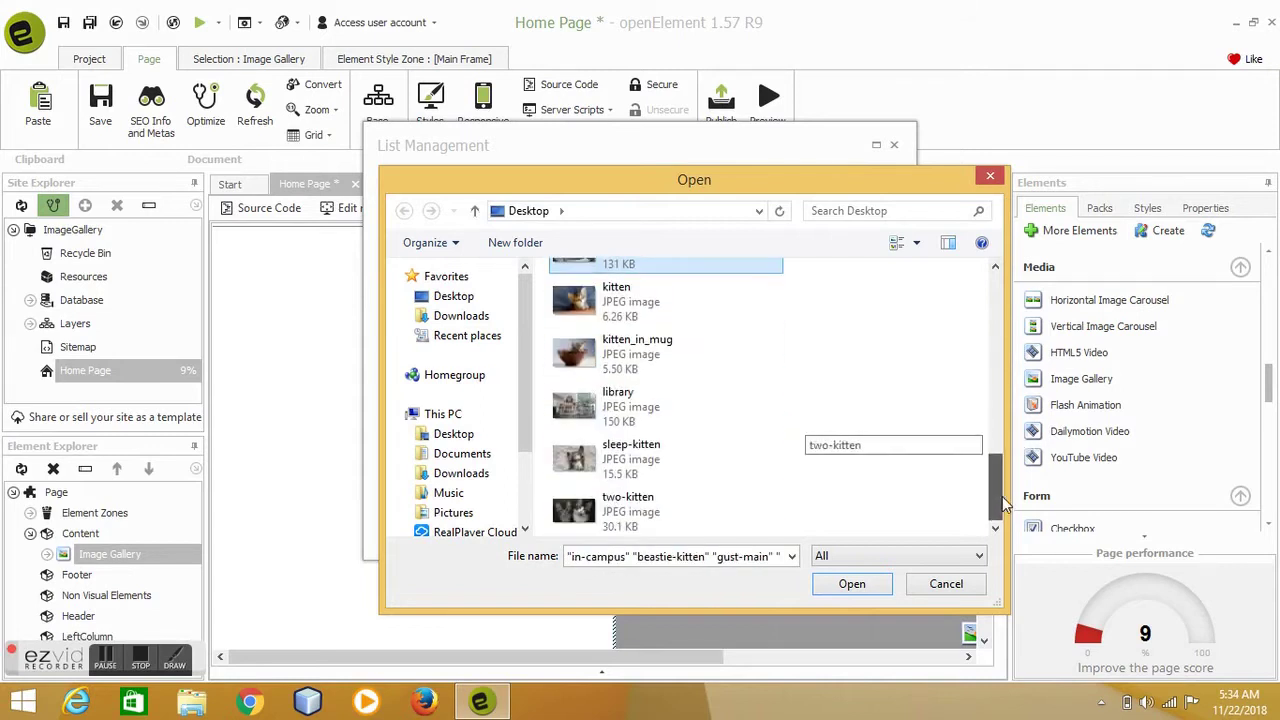
Also select kitten, kitten_in_mug, library, sleep-kitten and two-kitten, then load all nine
scroll(1000, 440, "down", 3)
left_click(600, 305, "ctrl")
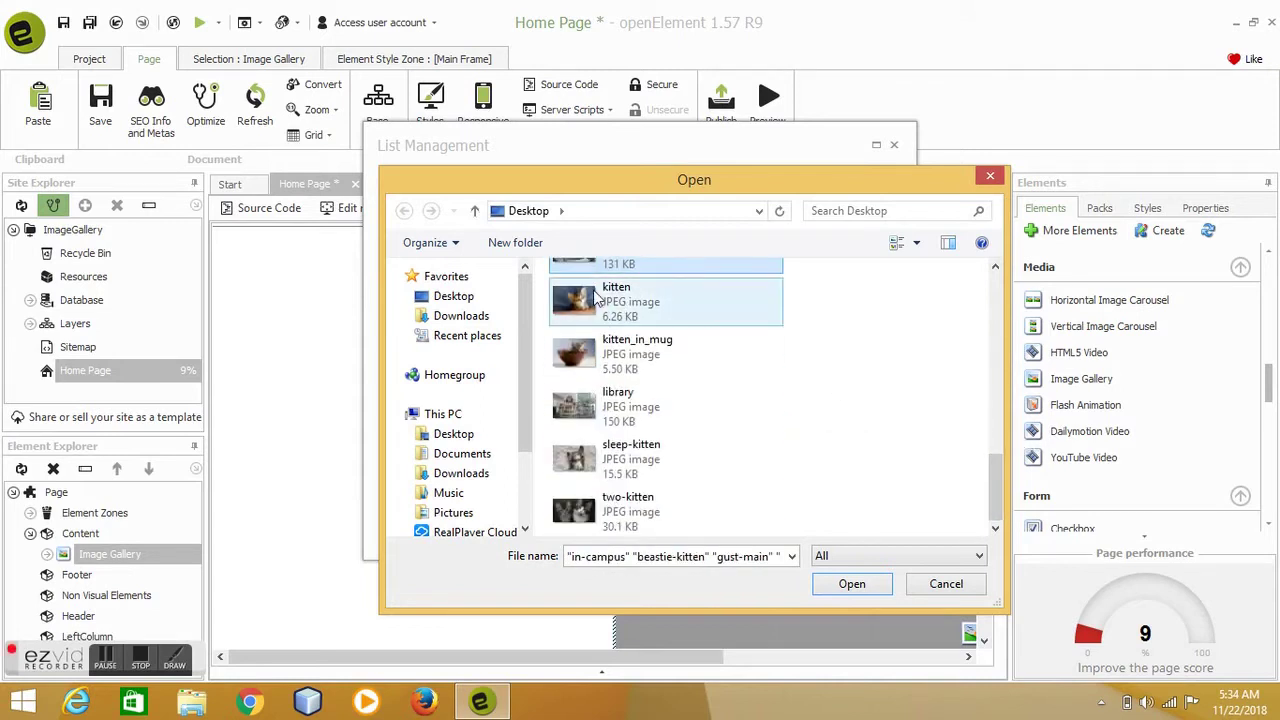
left_click(595, 355, "ctrl")
left_click(585, 410, "ctrl")
left_click(577, 445, "ctrl")
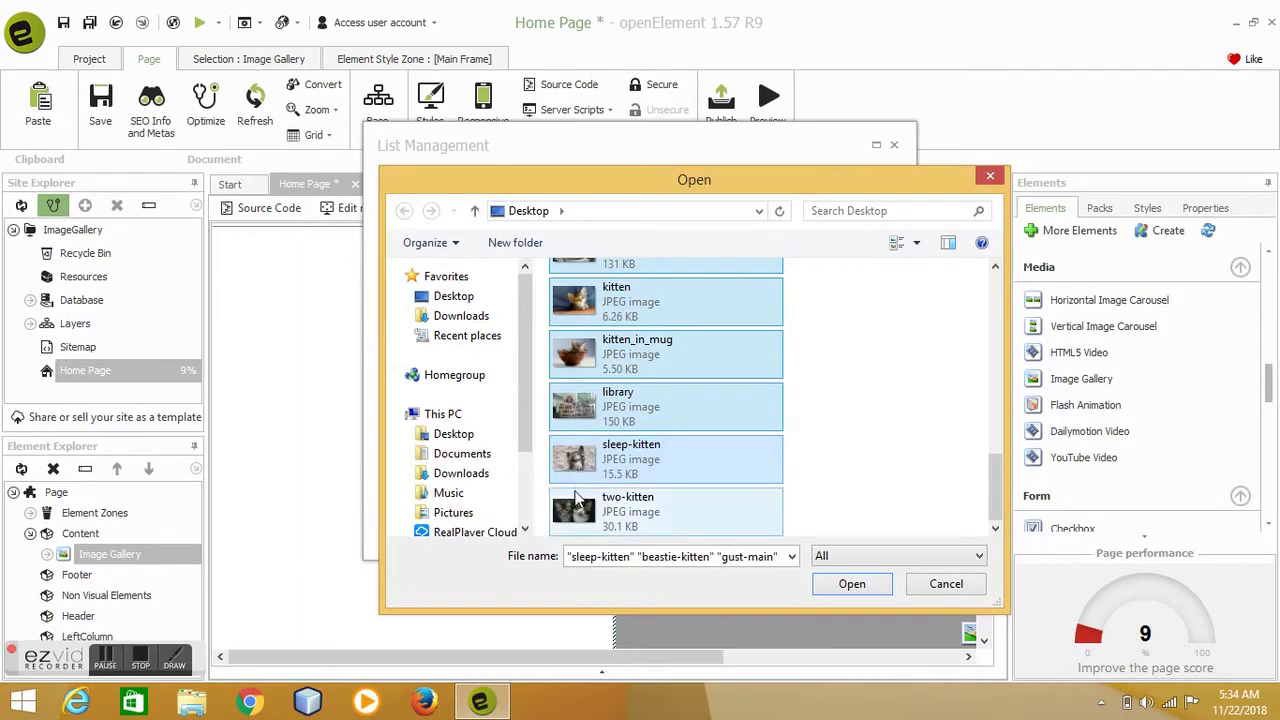
left_click(580, 497, "ctrl")
left_click(852, 586)
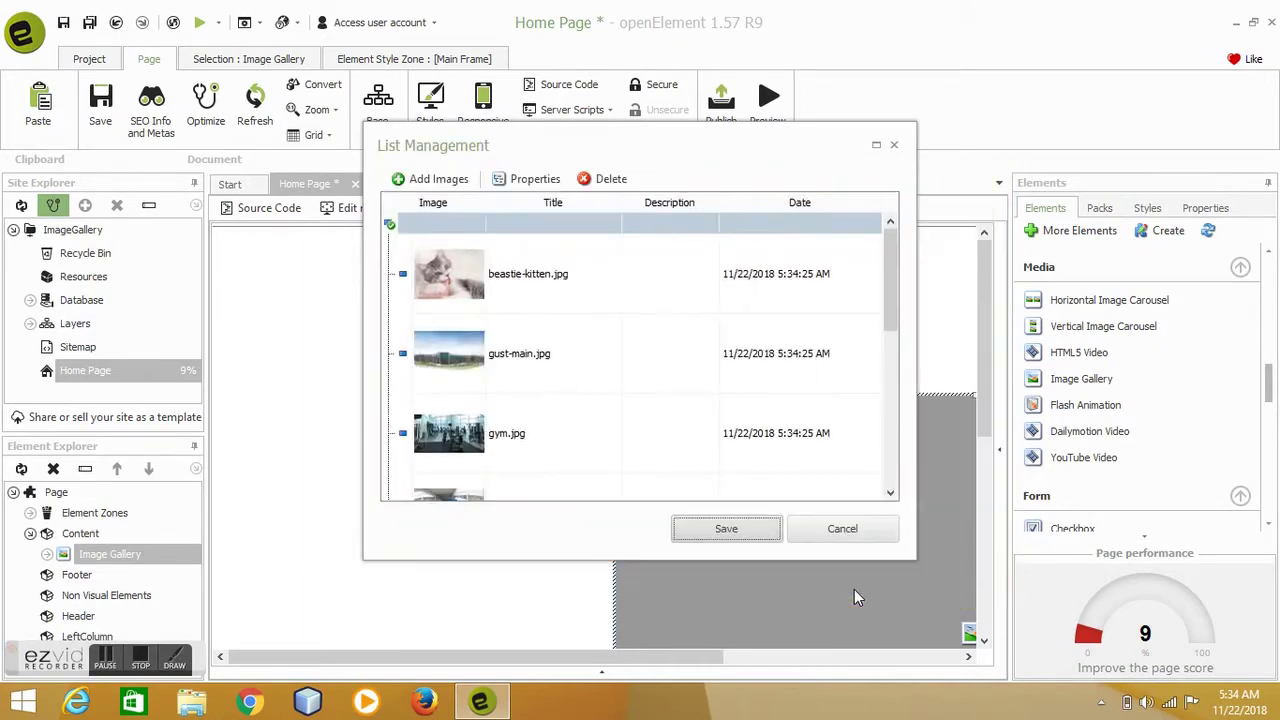
Leave beastie-kitten.jpg's description empty, apply the properties, and save the gallery image list
left_click(447, 287)
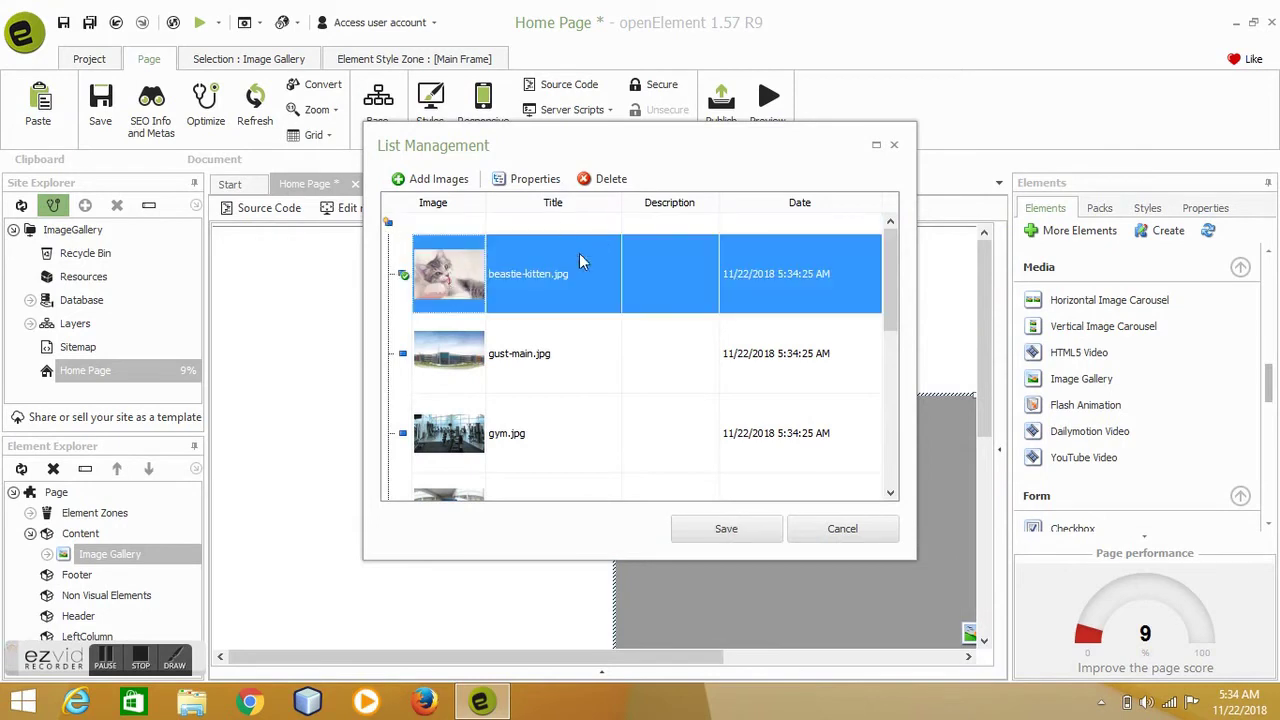
left_click(530, 178)
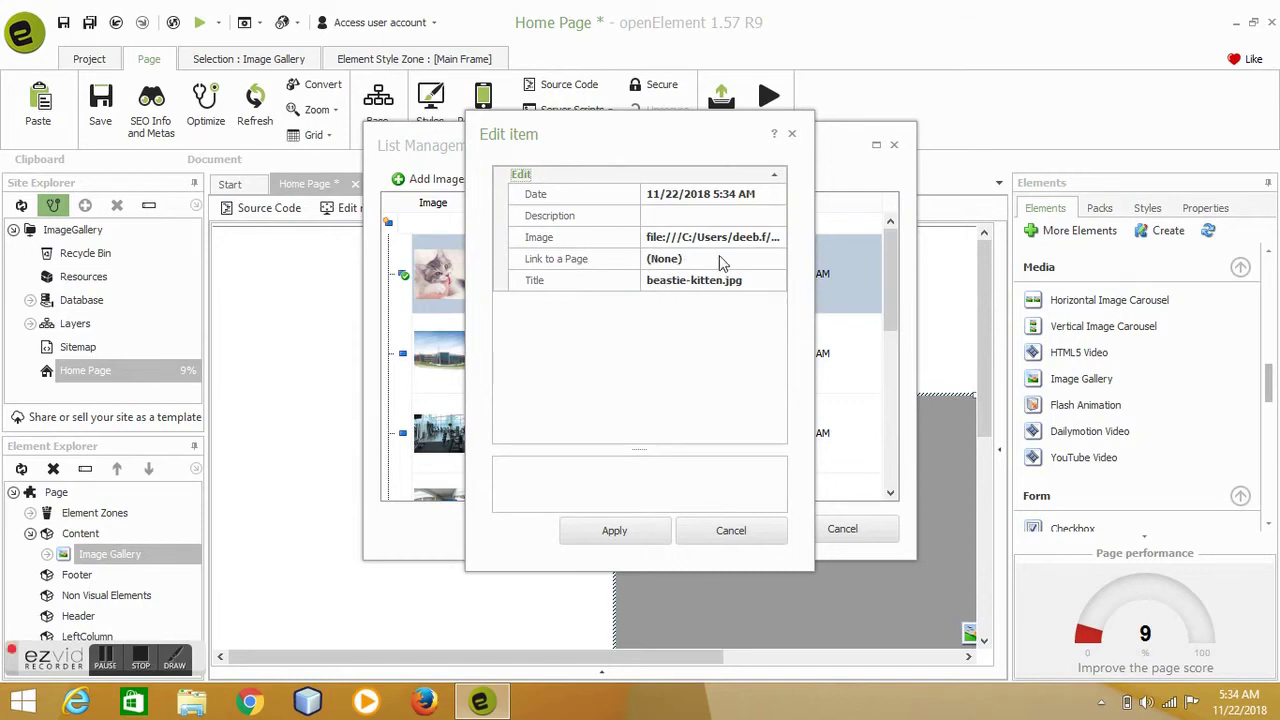
left_click(678, 218)
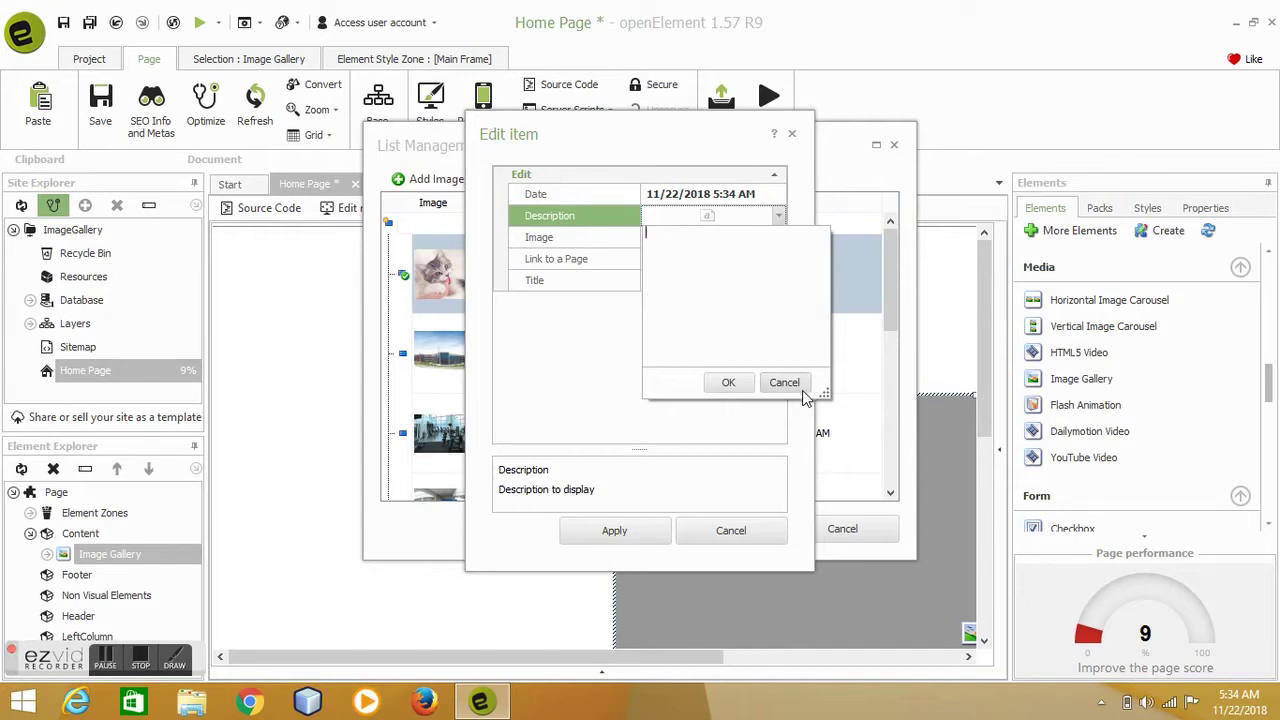
left_click(731, 383)
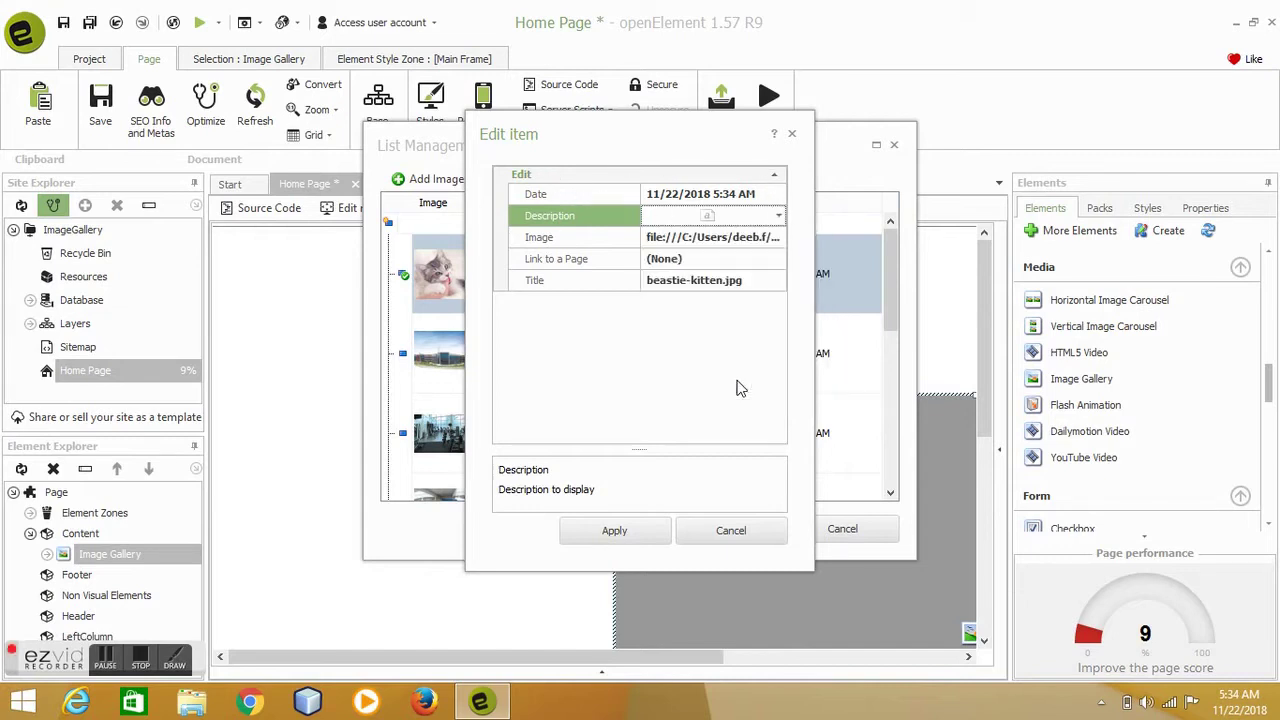
left_click(621, 536)
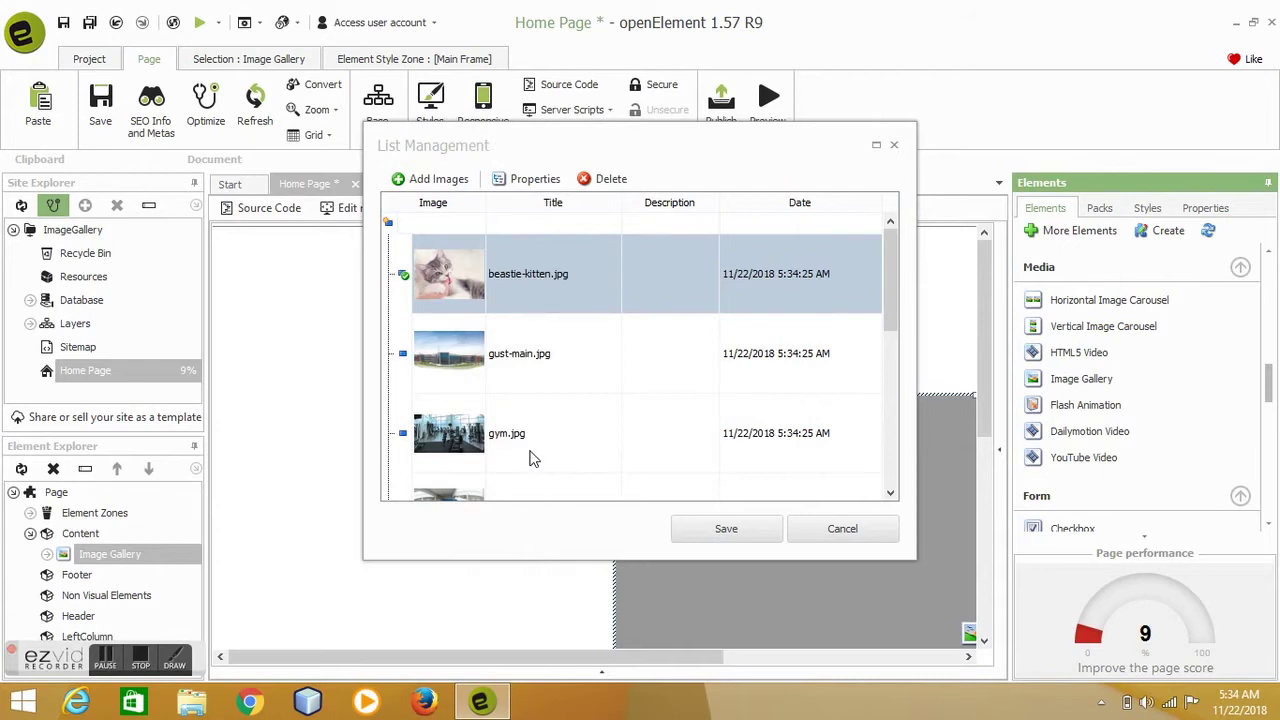
left_click(731, 530)
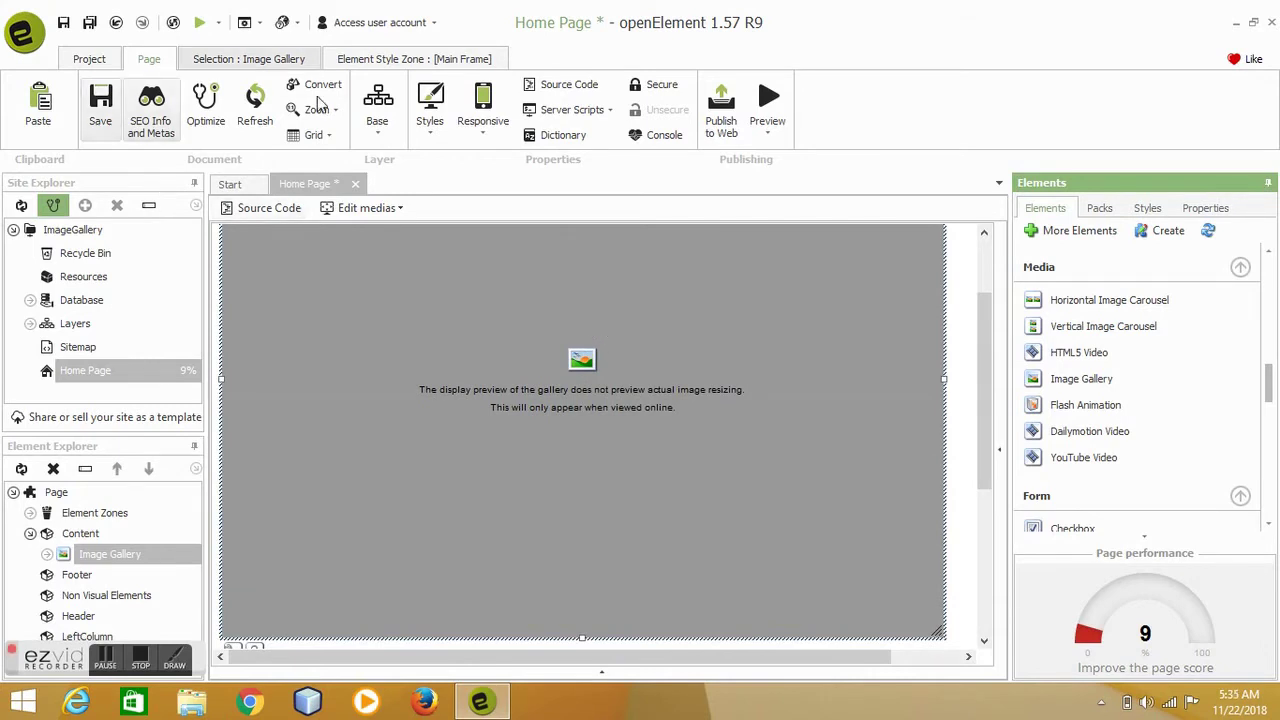
Save the Home Page with Ctrl+S and launch the browser preview
key("ctrl+s")
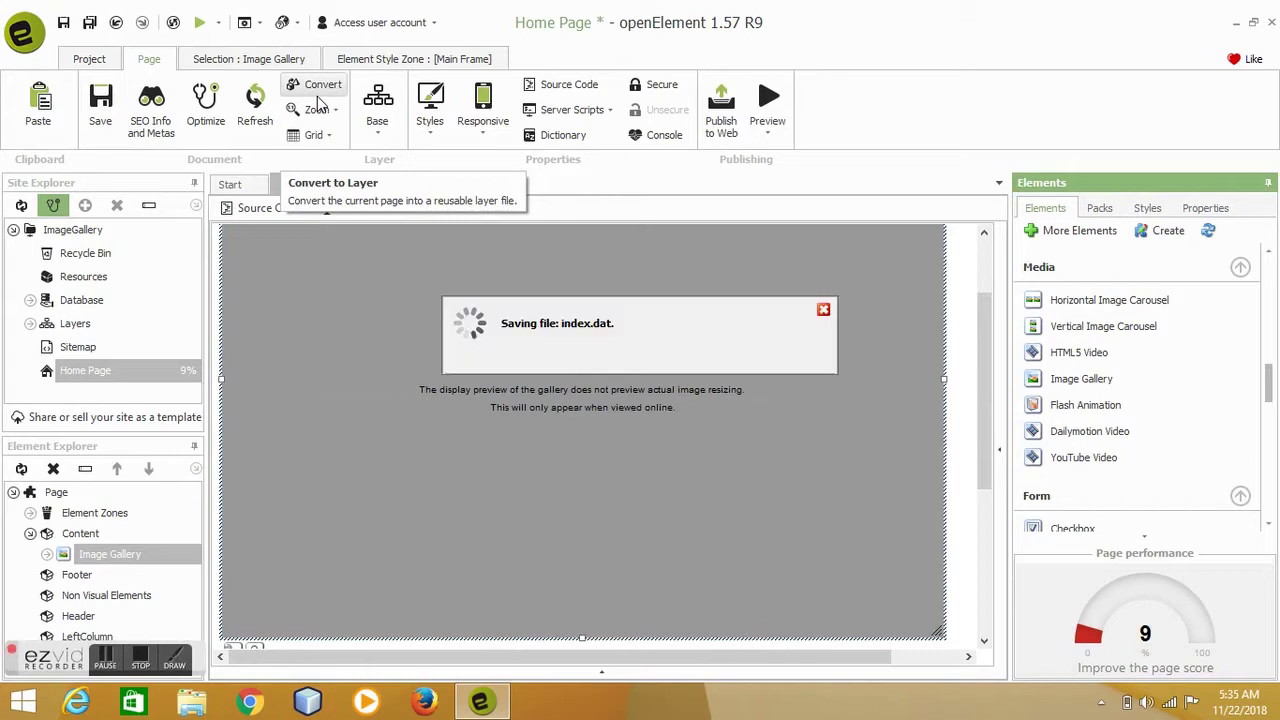
left_click(200, 30)
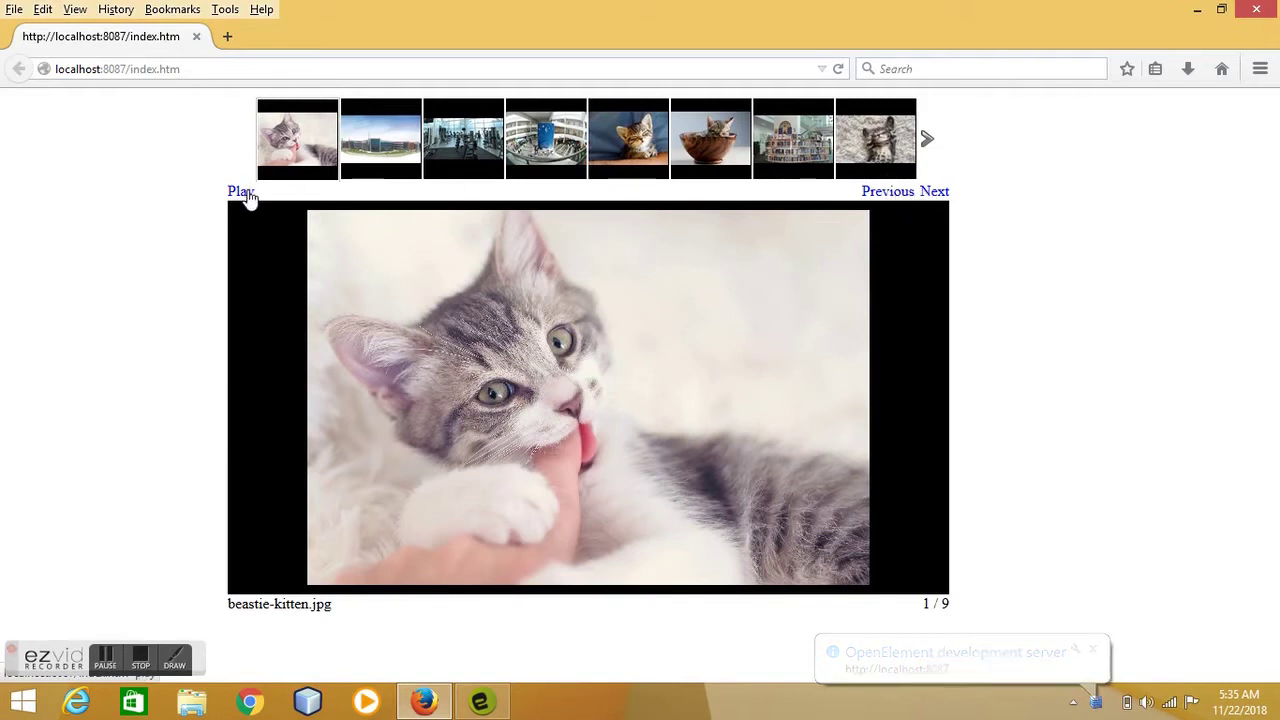
Select and deselect the caption text and the gallery page in the Firefox preview
left_click_drag(223, 611, 343, 611)
left_click(360, 618)
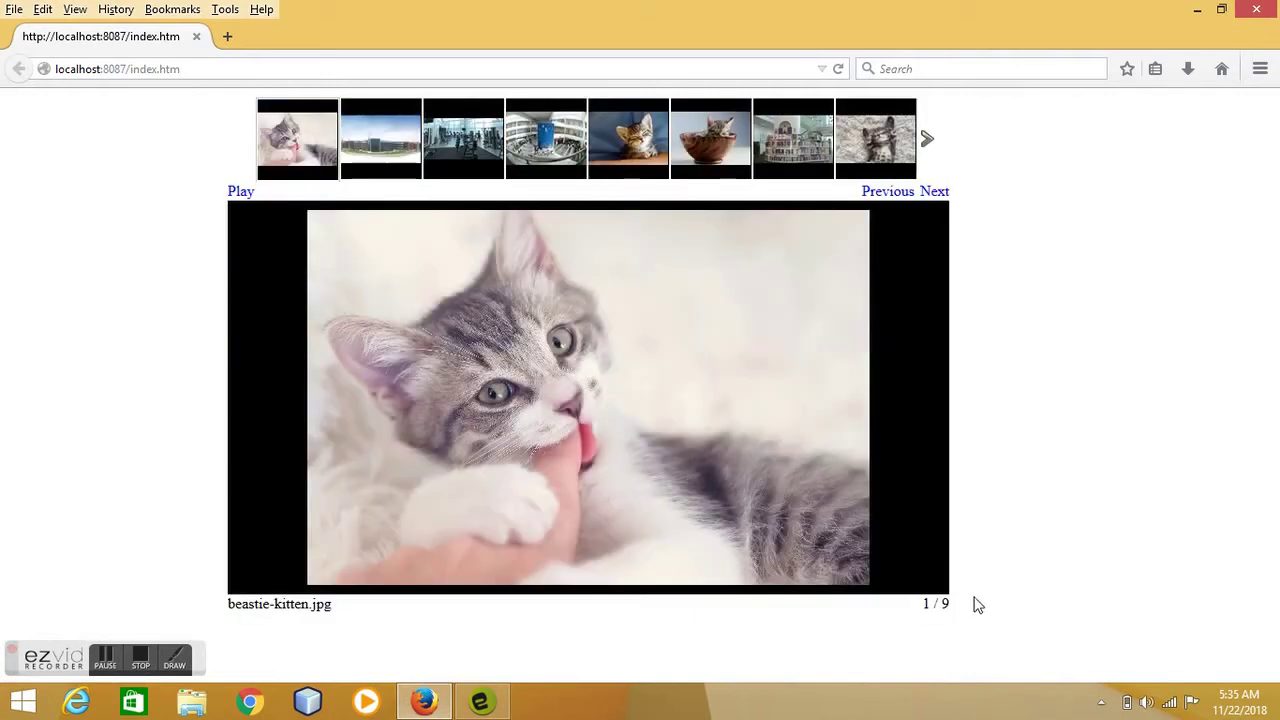
left_click_drag(975, 604, 934, 605)
left_click(918, 617)
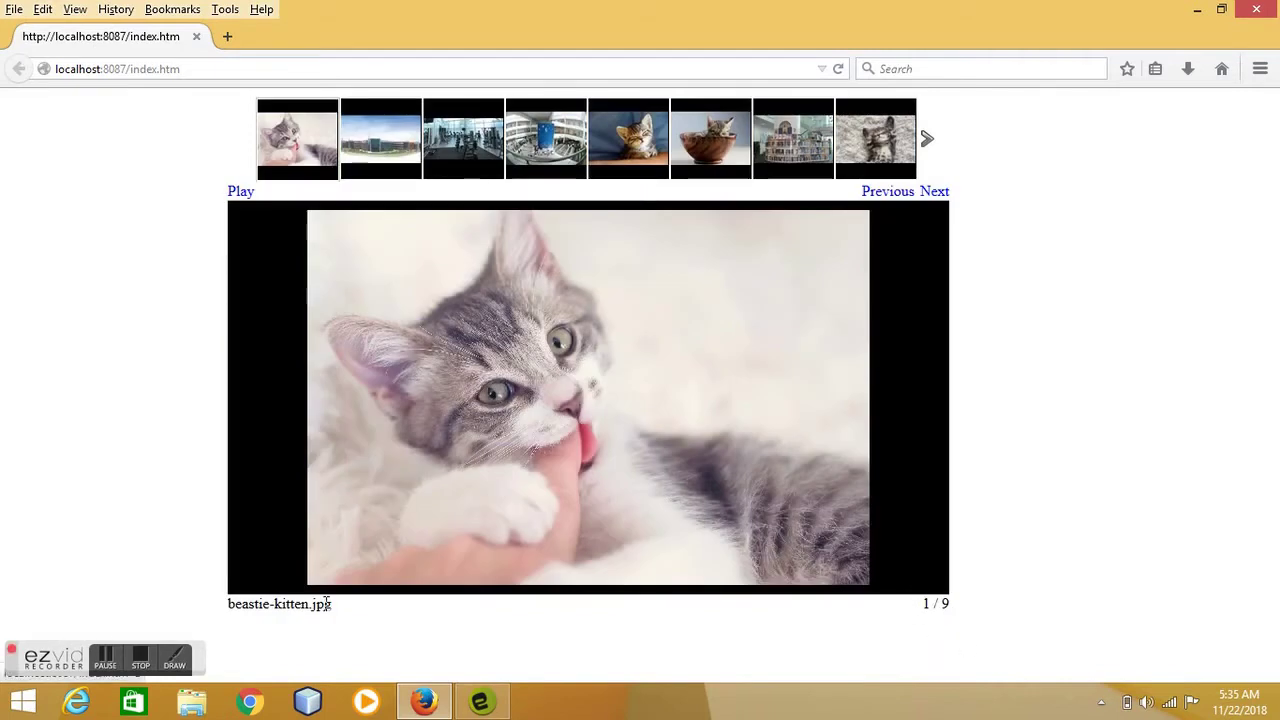
Page the thumbnails to the last photo and back, start the slideshow, then close Firefox
left_click(926, 140)
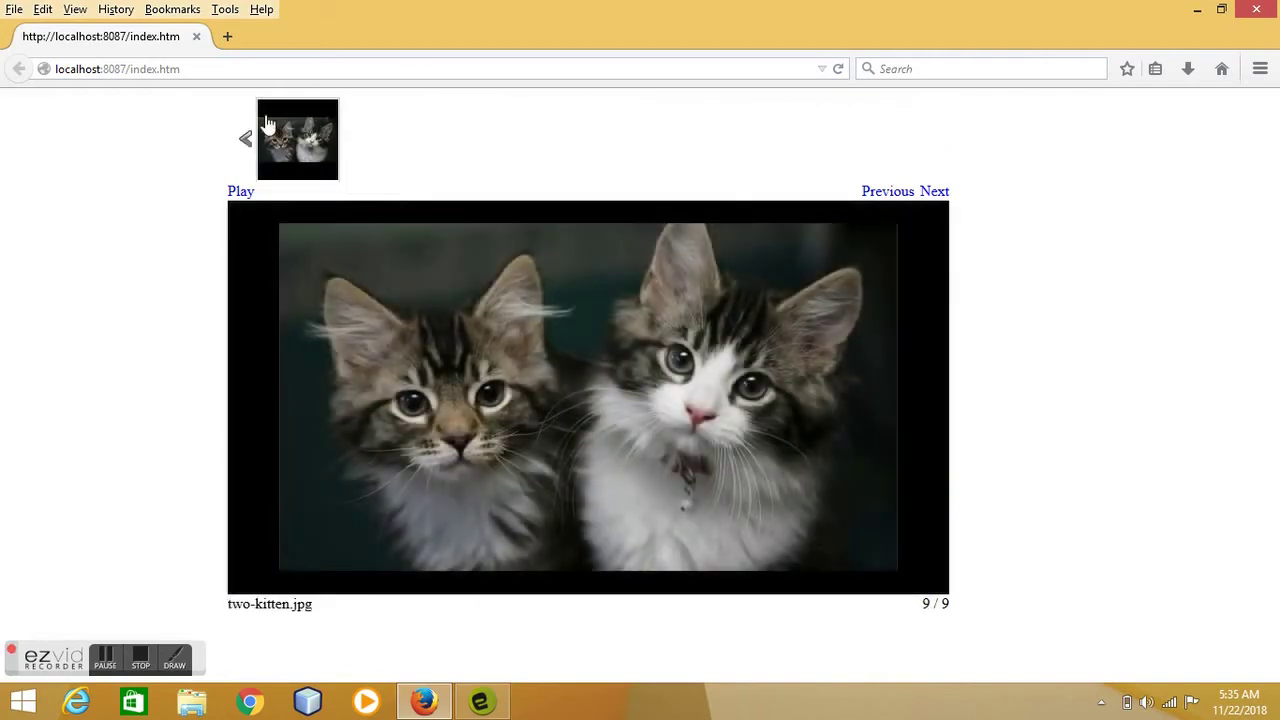
left_click(246, 138)
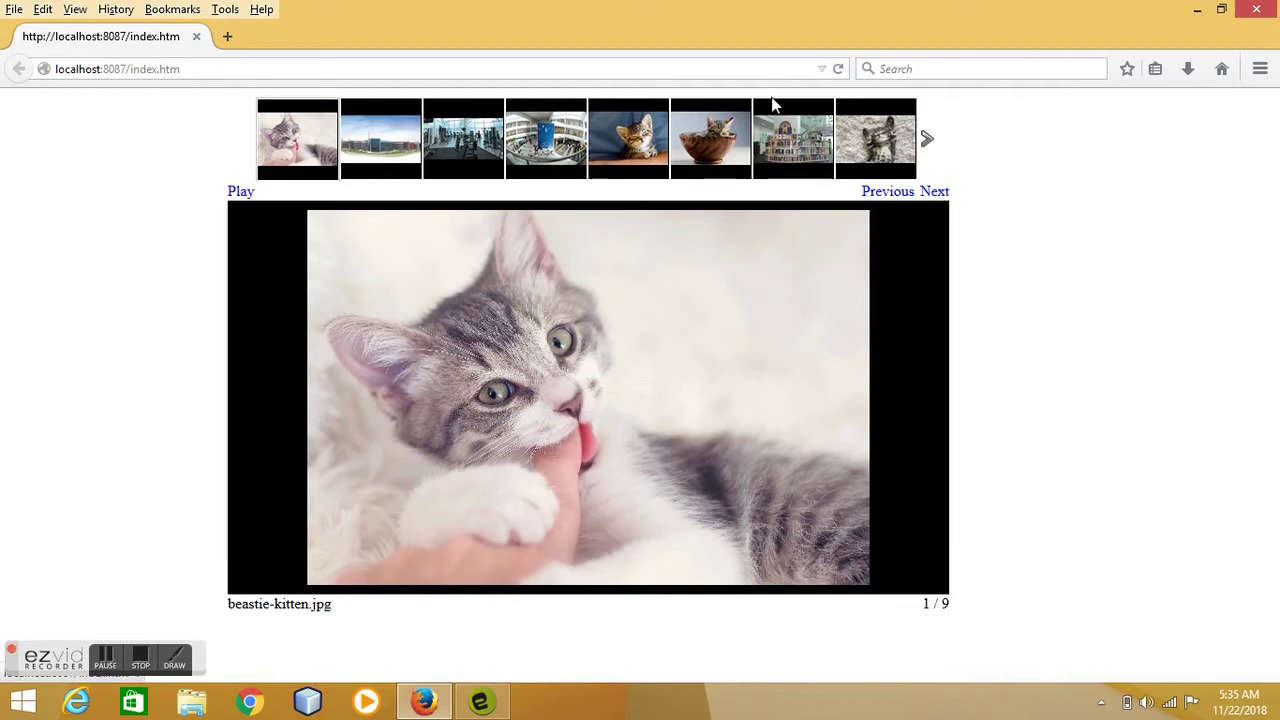
left_click(250, 194)
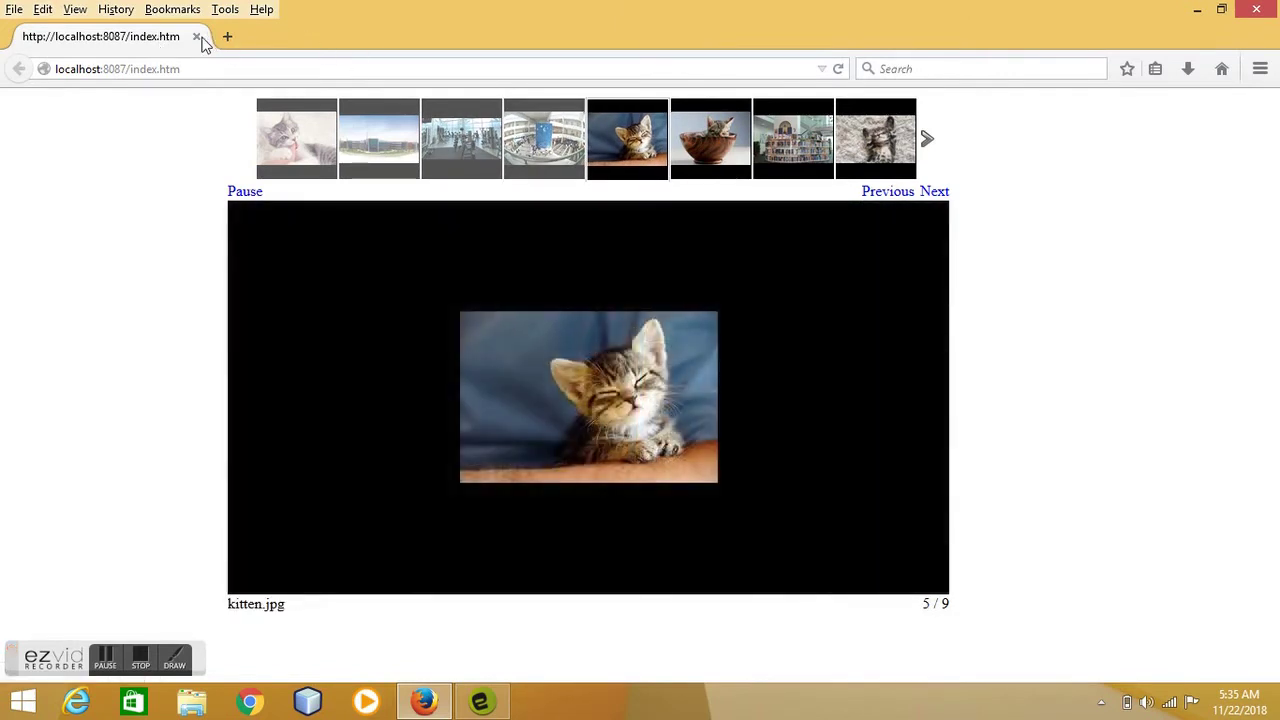
left_click(197, 38)
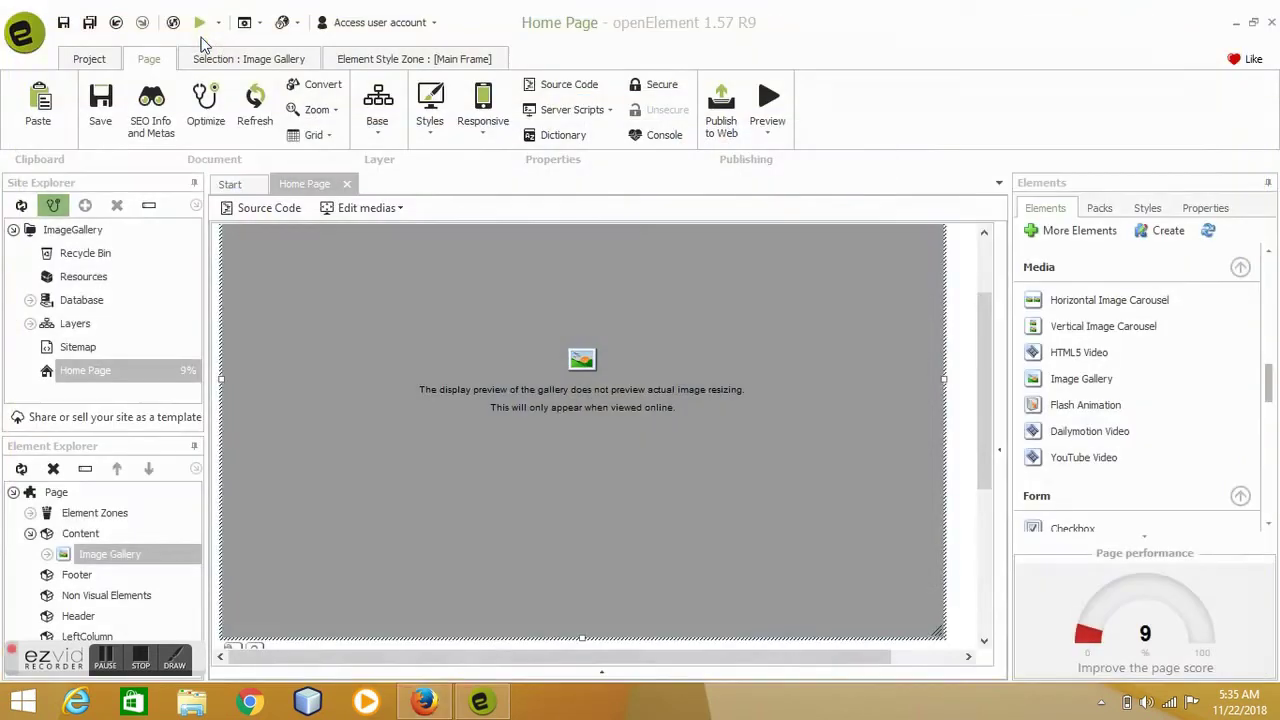
Replace the gallery's Play button caption with 'Go' in the Look properties
left_click(1204, 210)
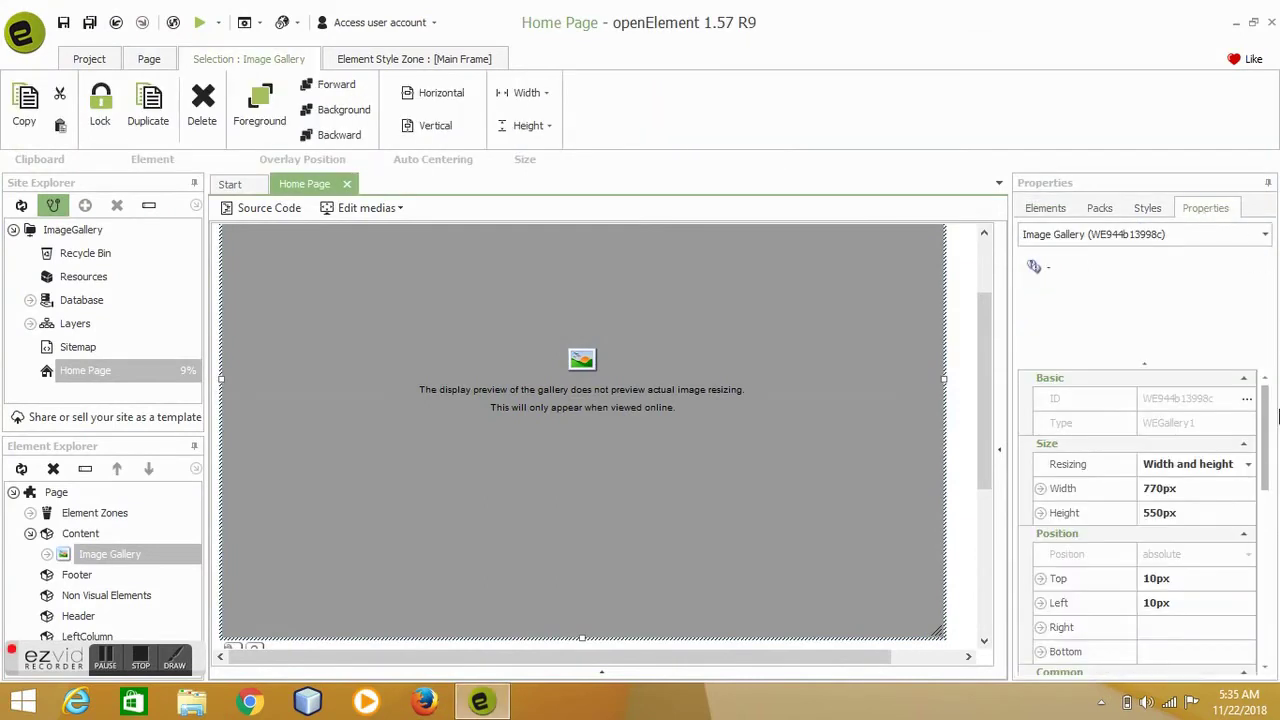
scroll(1272, 444, "down", 2)
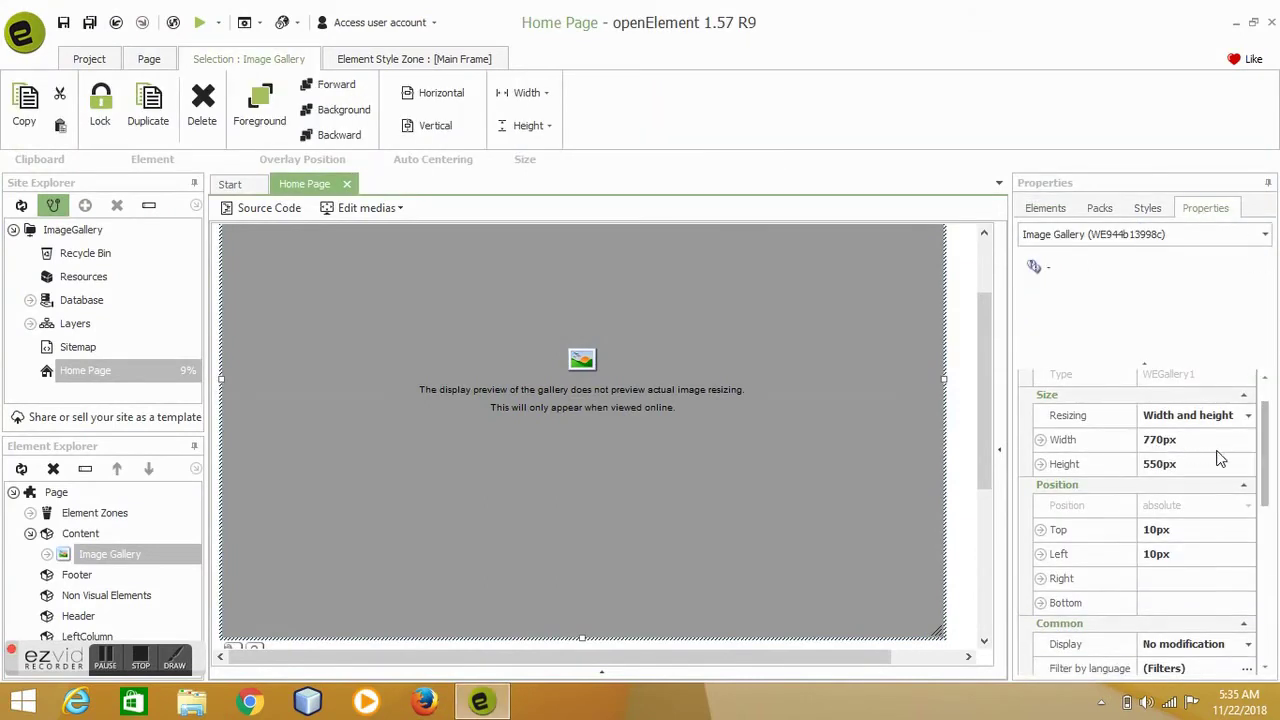
left_click_drag(1266, 458, 1277, 596)
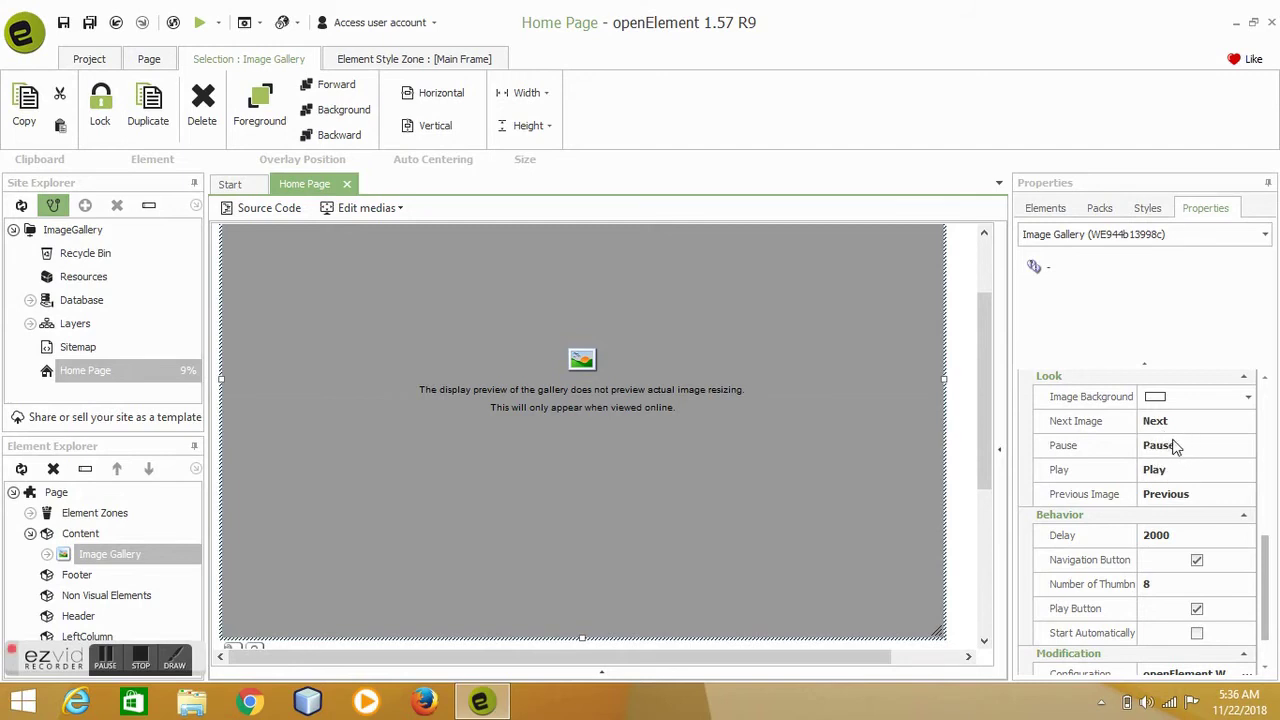
left_click(1174, 476)
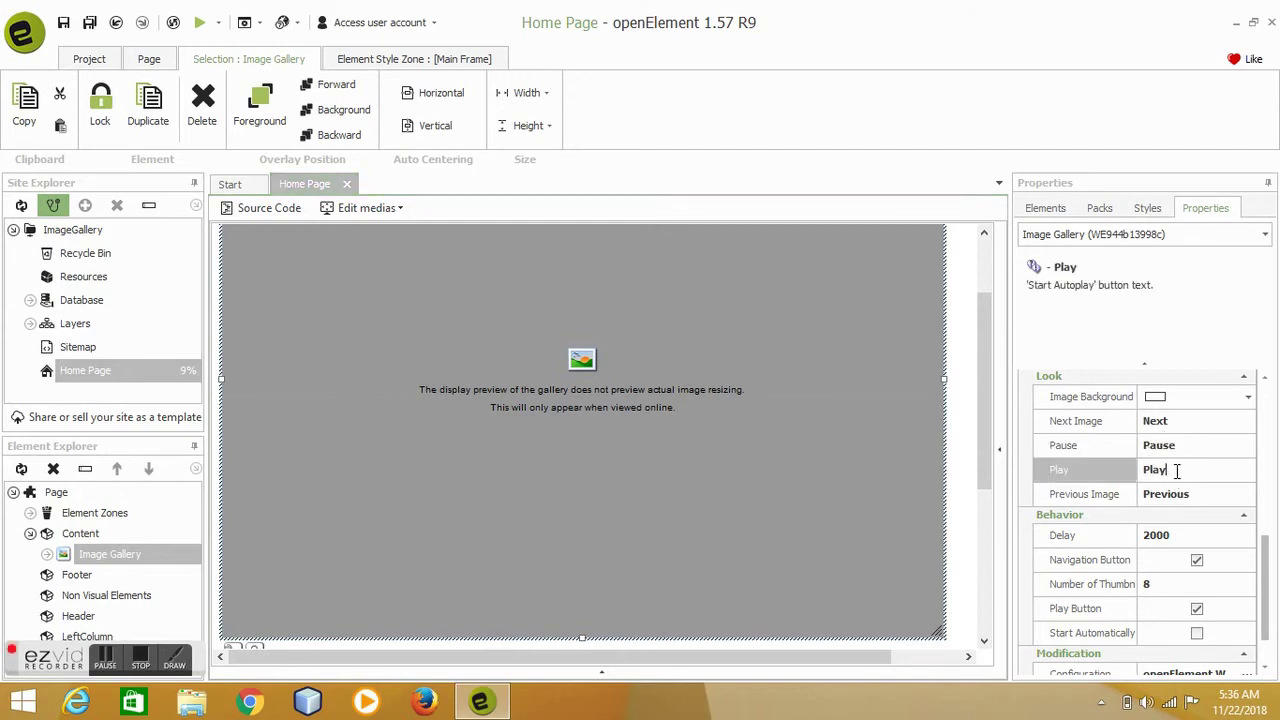
key("ctrl+a")
type("Go")
left_click(1265, 545)
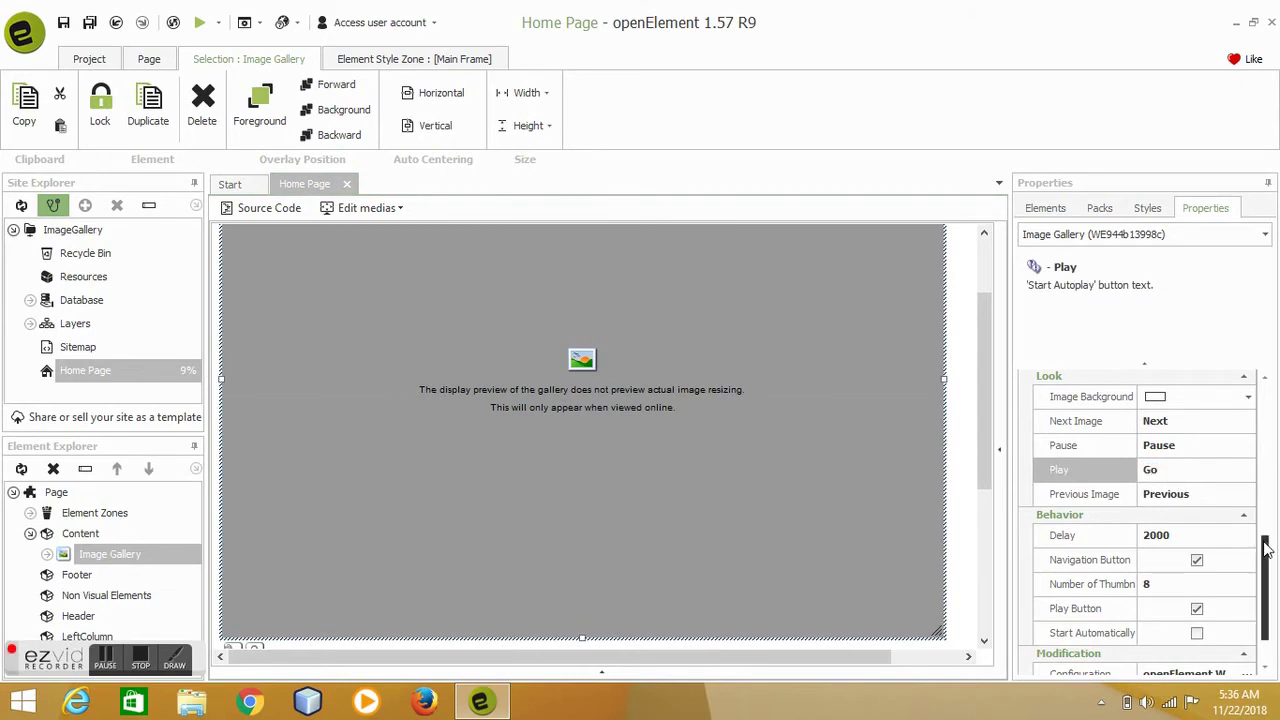
Change the gallery's Number of Thumbnails from 8 to 4 in the Behavior properties
left_click_drag(1267, 547, 1270, 574)
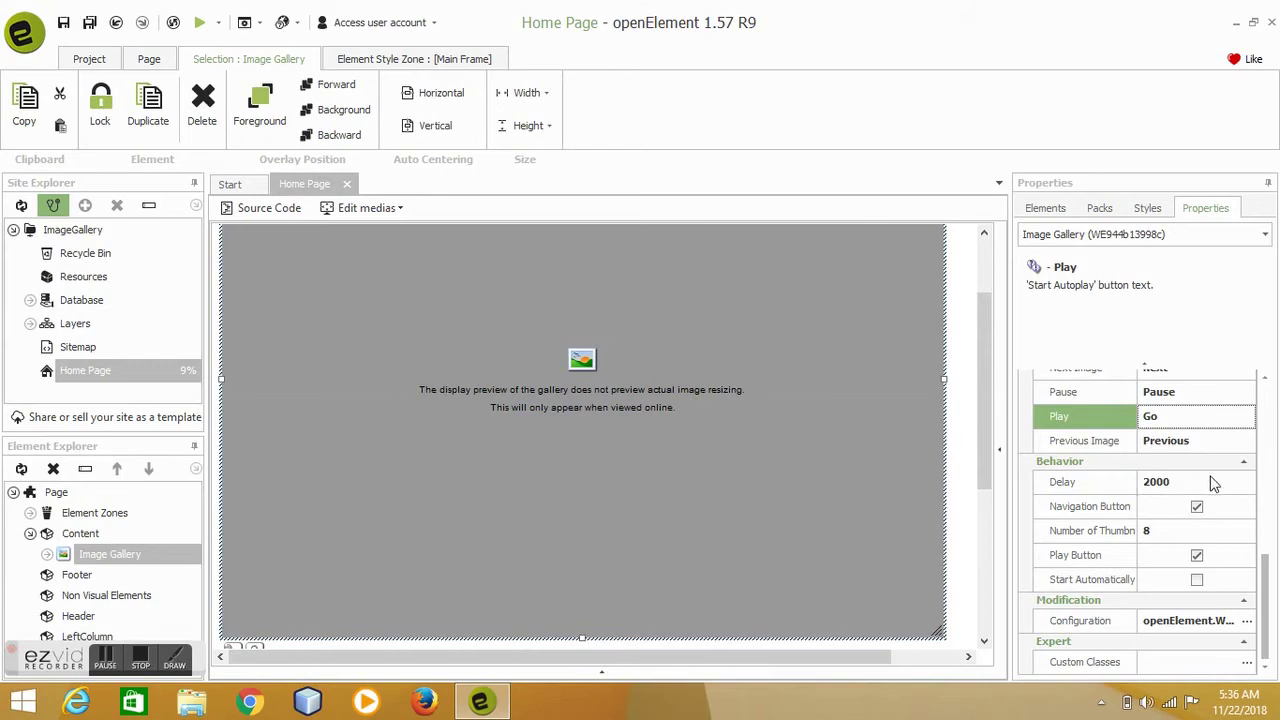
left_click(1160, 532)
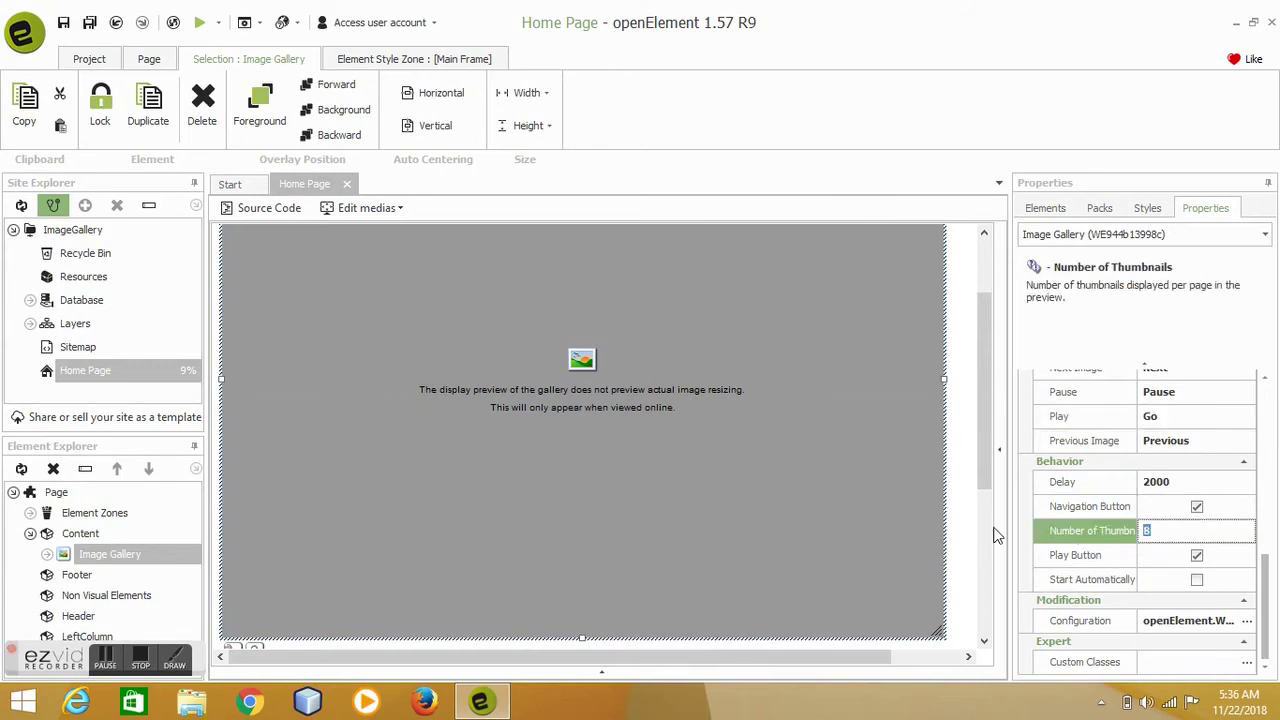
type("4")
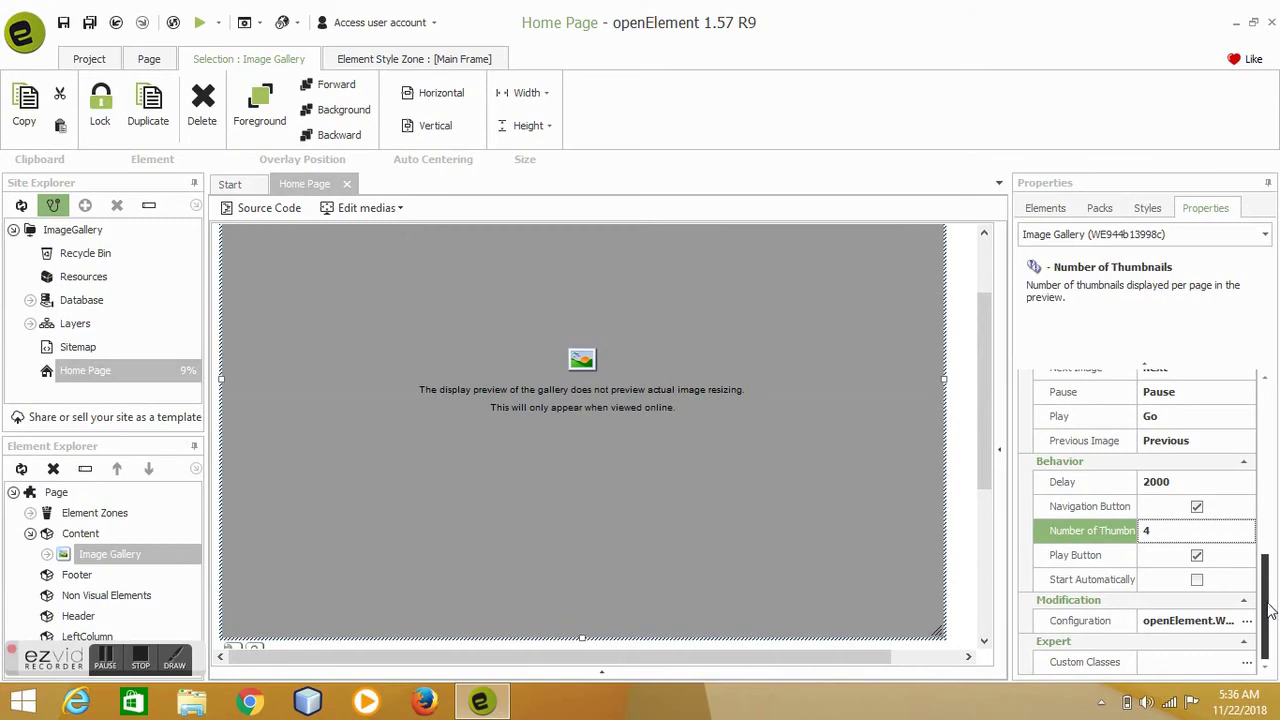
left_click_drag(1270, 612, 1275, 484)
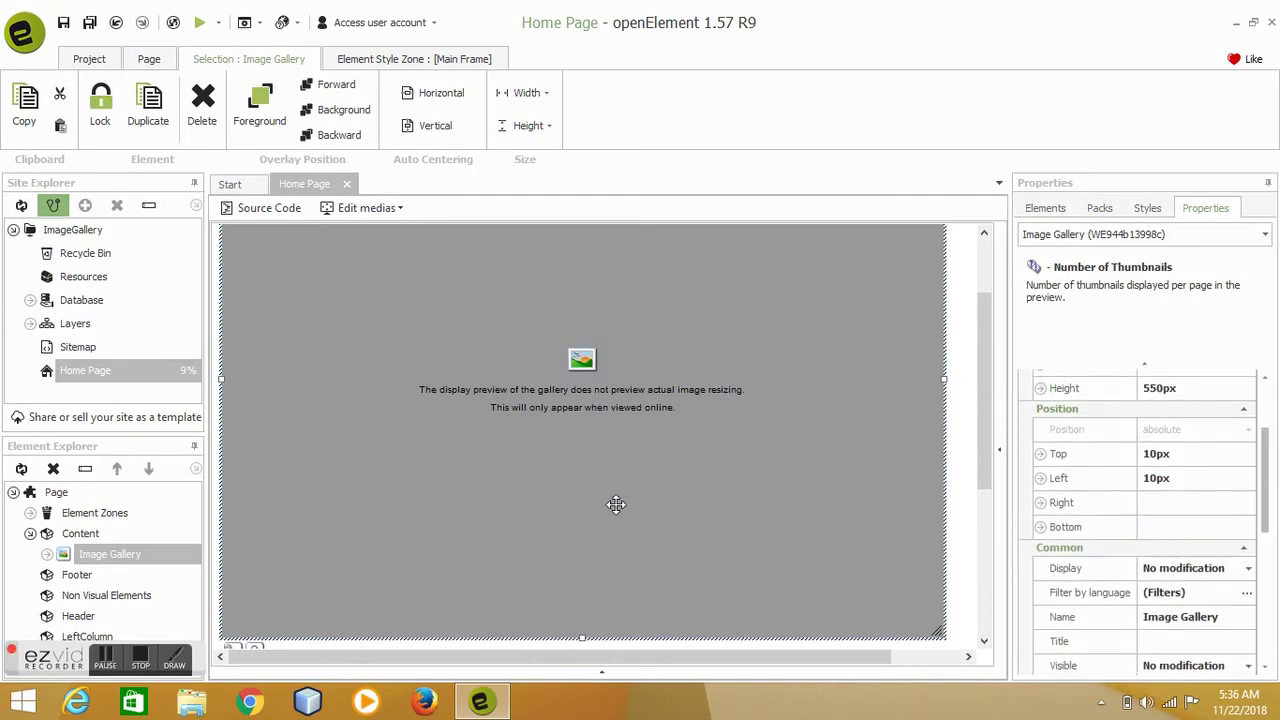
Preview in Firefox, play the slideshow with Go, pause it, and close the browser
left_click(197, 28)
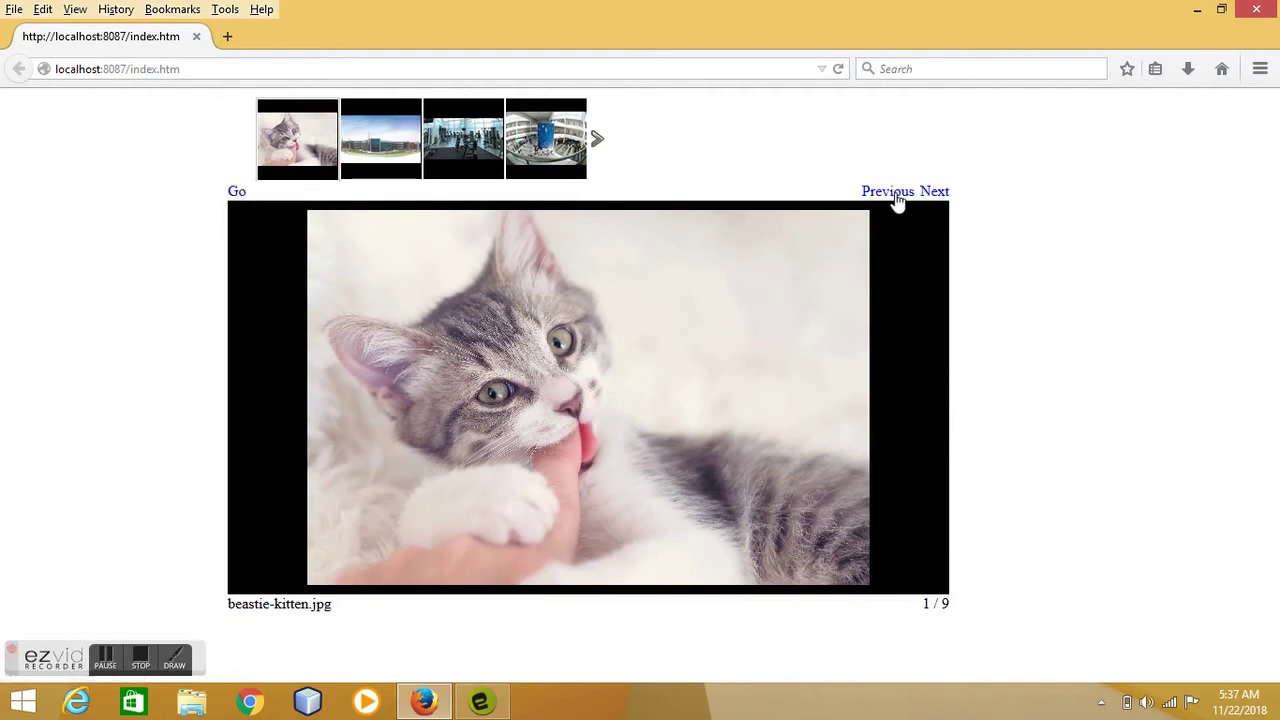
left_click(234, 195)
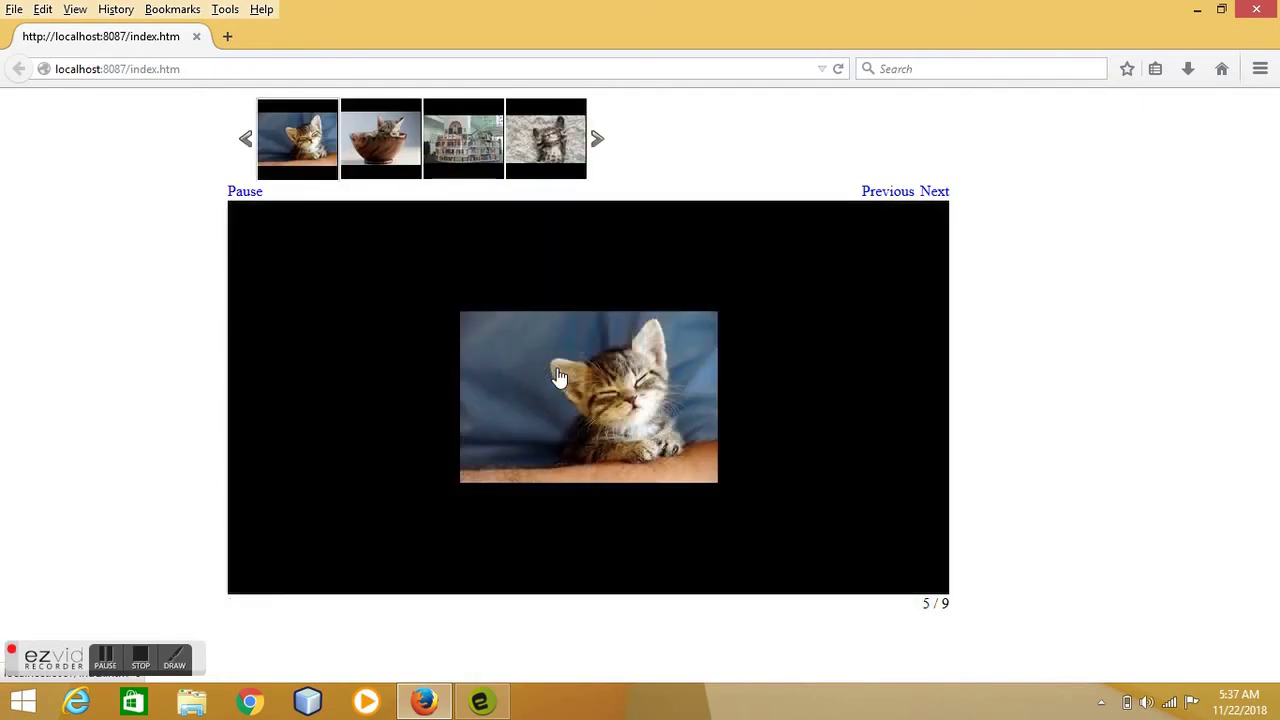
left_click(245, 191)
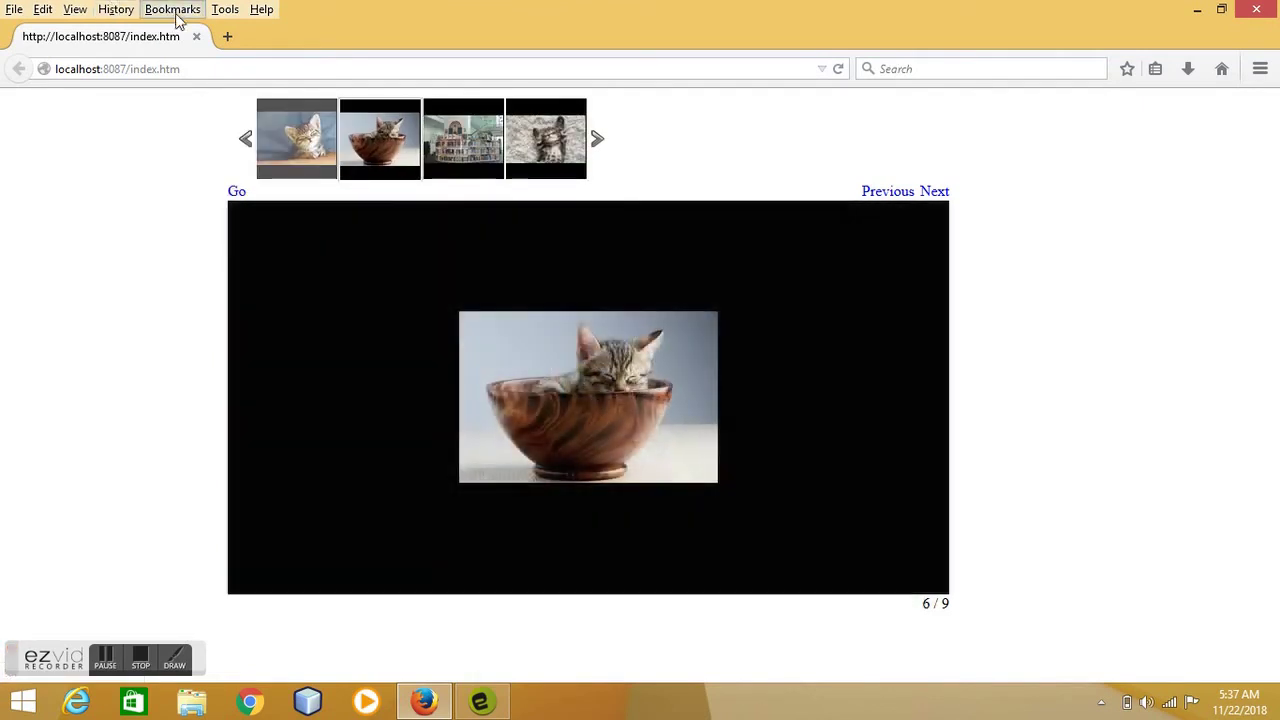
left_click(196, 36)
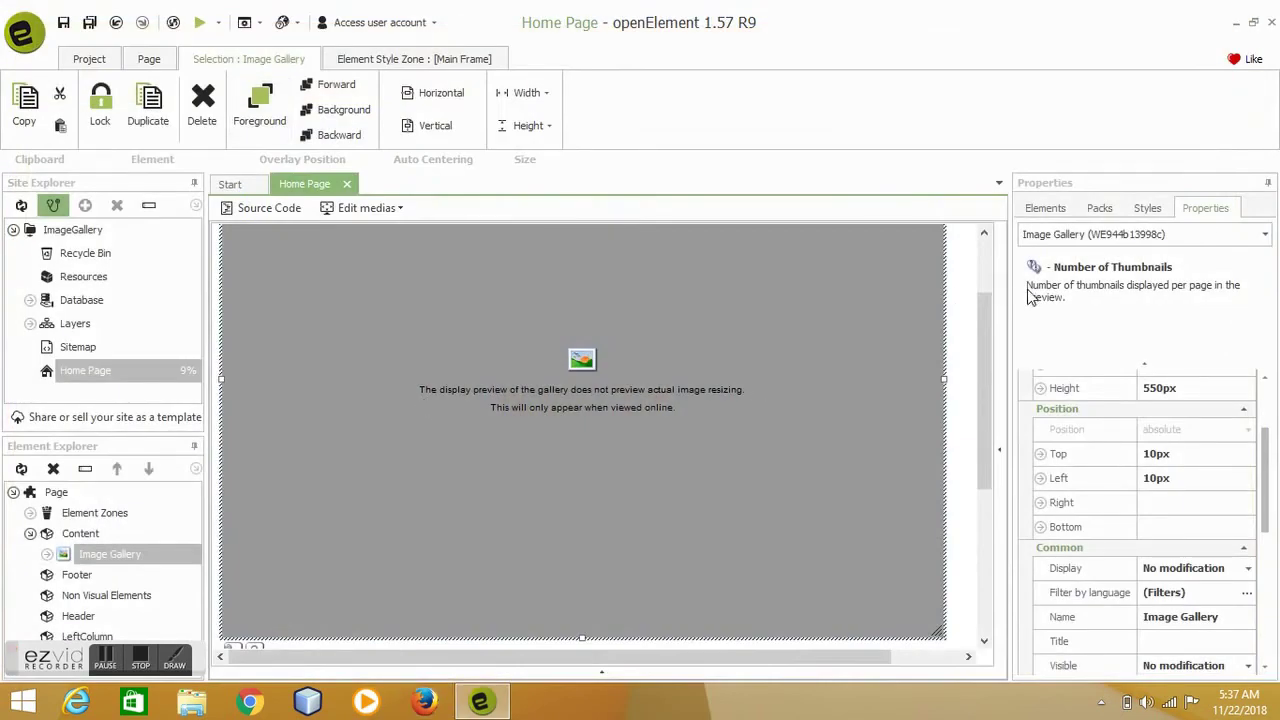
Apply the No text style preset from Styles > Style Presets and save the page
left_click(1149, 213)
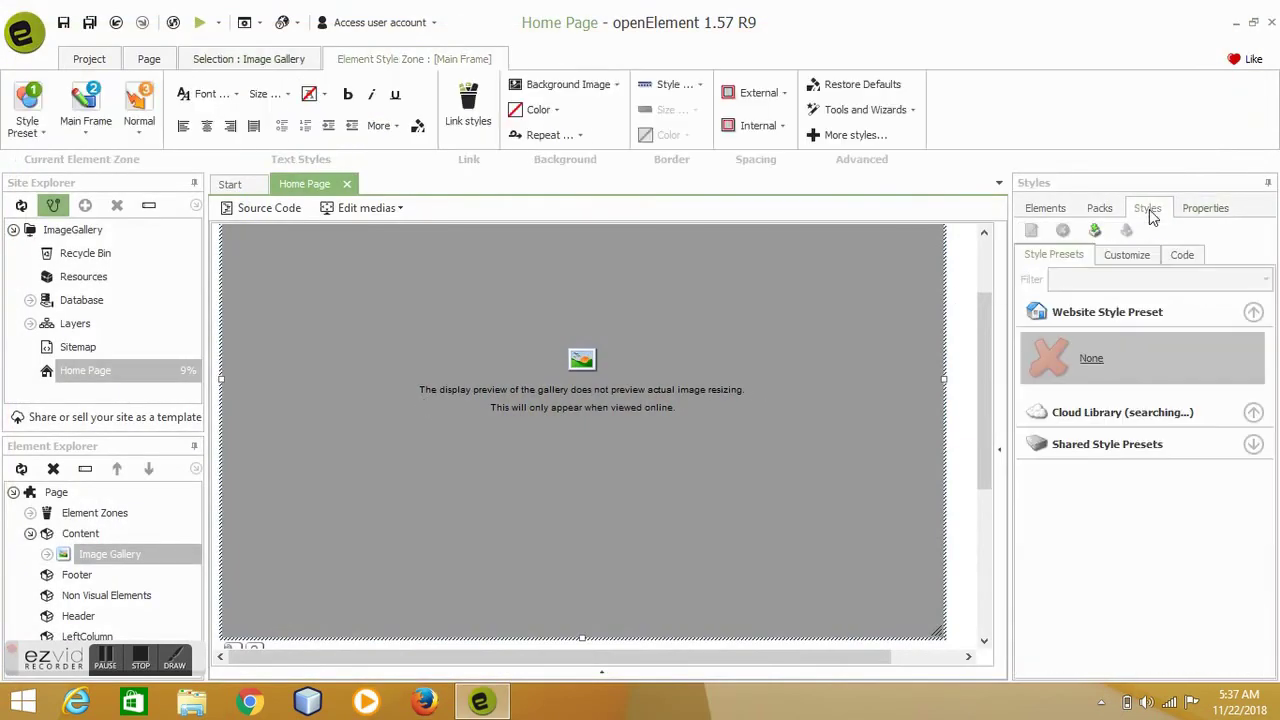
left_click(1061, 258)
left_click_drag(1276, 440, 1277, 525)
mouse_move(1107, 510)
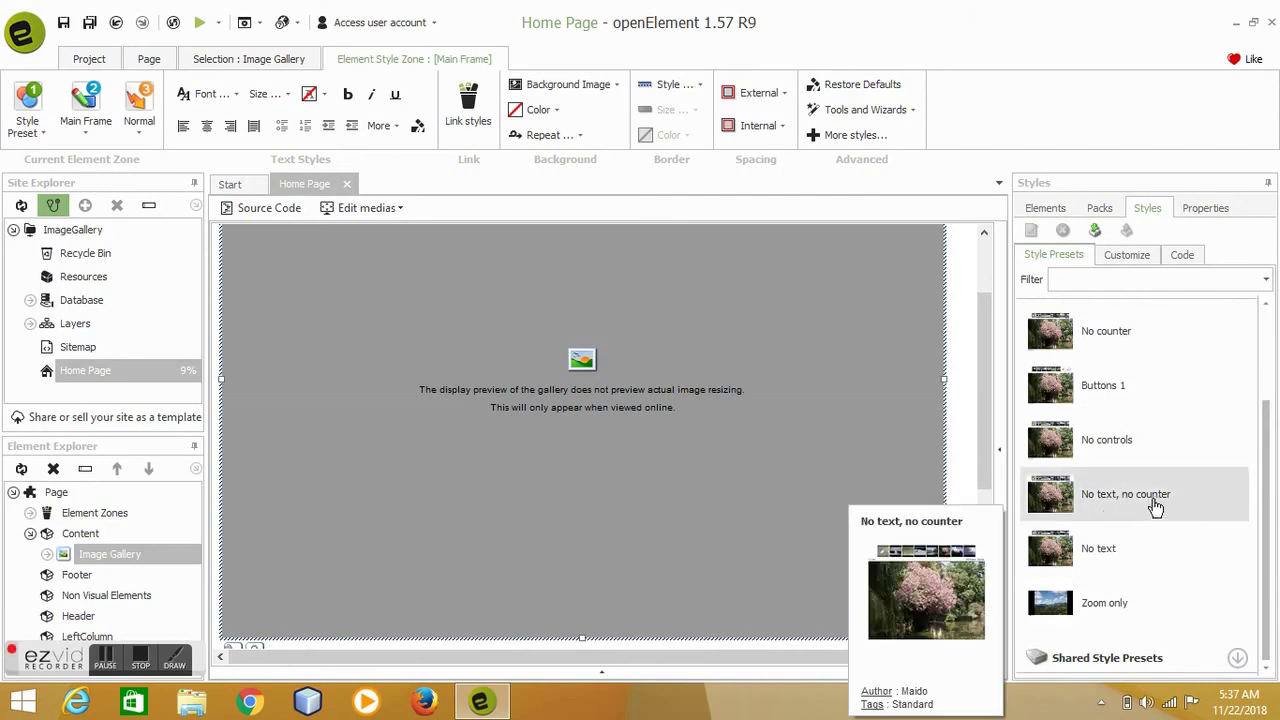
mouse_move(1097, 388)
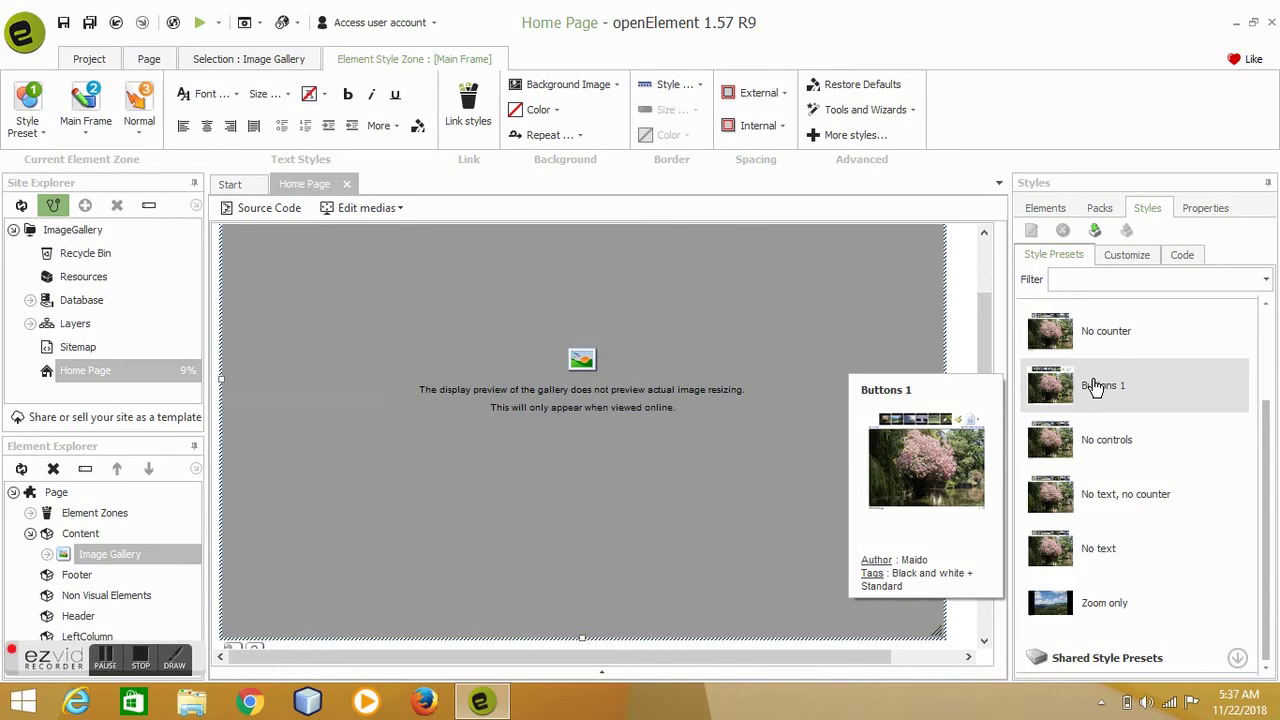
left_click(1085, 392)
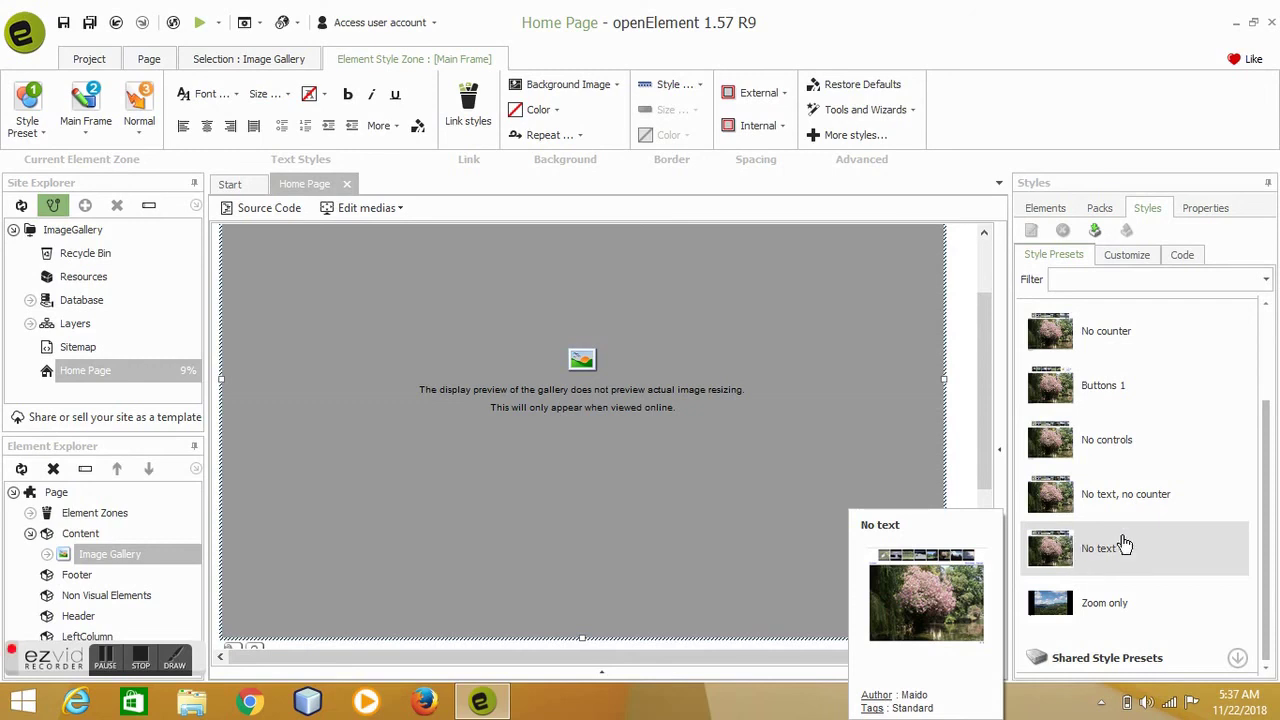
left_click(1040, 562)
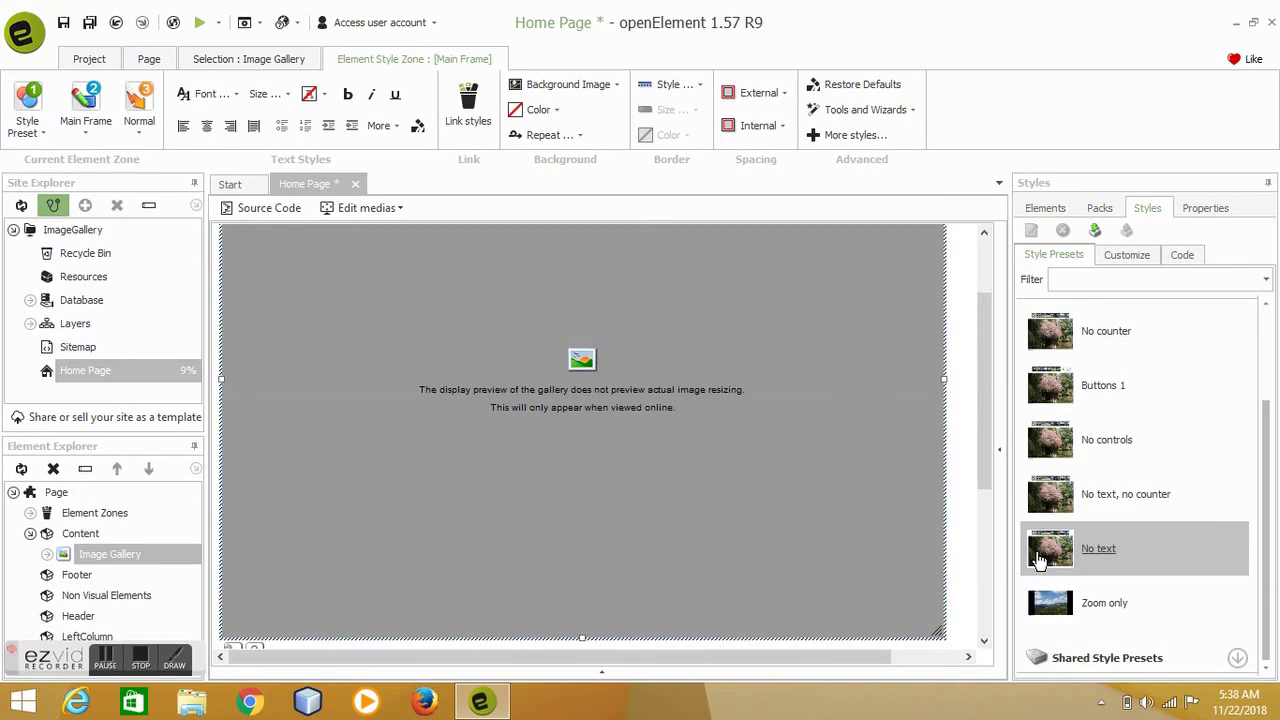
key("ctrl+s")
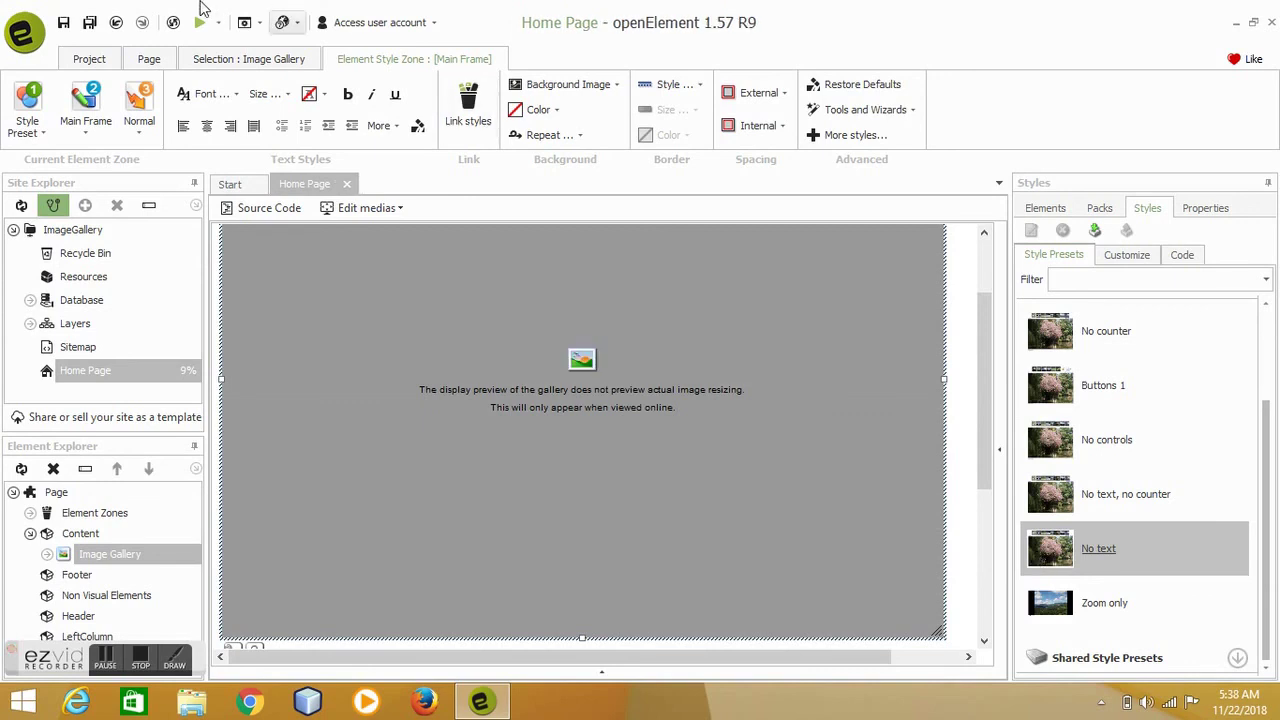
Preview the restyled gallery at localhost:8087/index.htm in Firefox
left_click(200, 24)
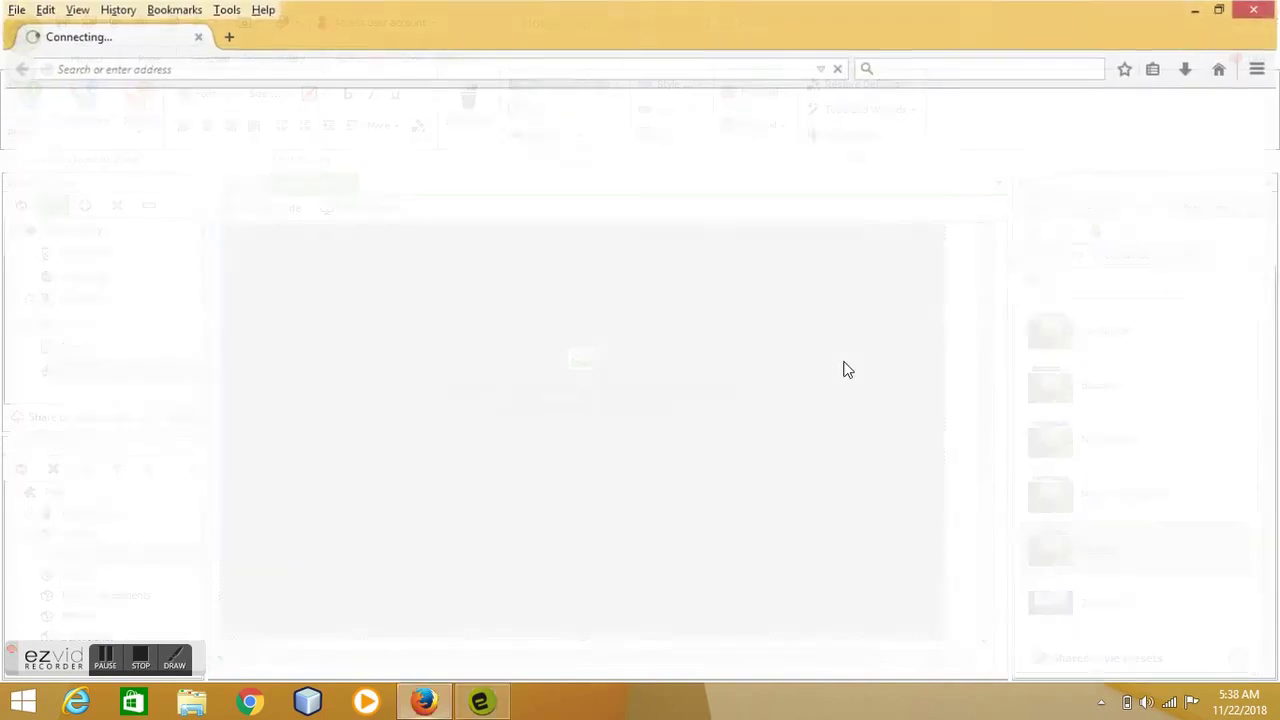